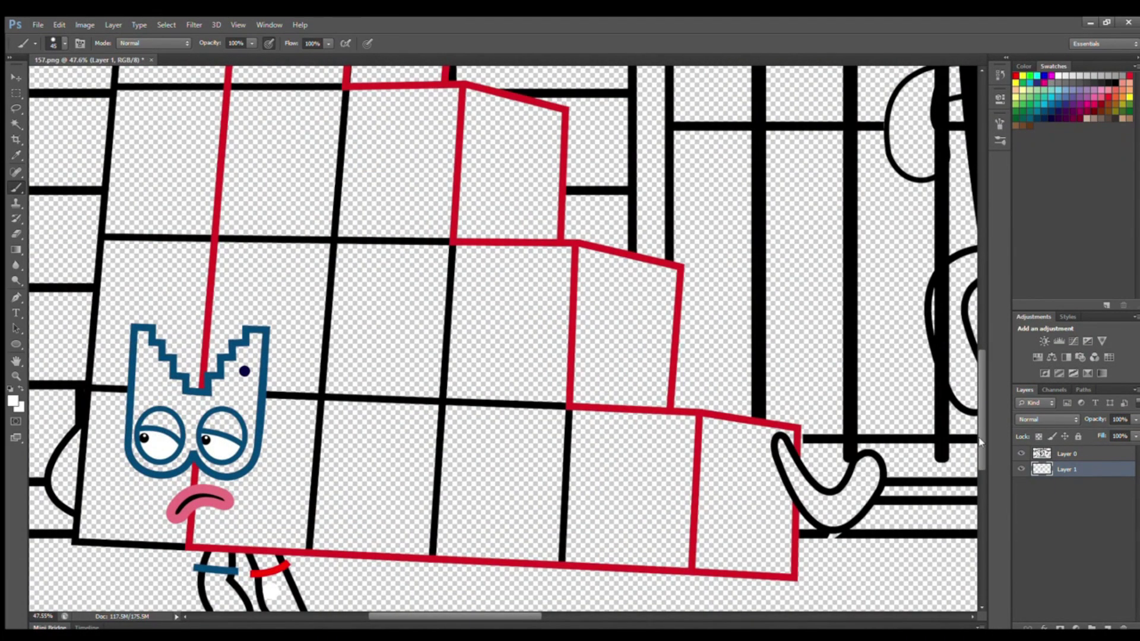
Add a new layer below Layer 1 and fill the mask of character 15 with the sampled dark navy.
left_click(1107, 627)
left_click_drag(1067, 469, 1067, 492)
key("i")
left_click(245, 372)
key("b")
key("]")
key("]")
mouse_move(143, 338)
left_mouse_down()
mouse_move(189, 397)
mouse_move(147, 359)
mouse_move(146, 406)
left_mouse_up()
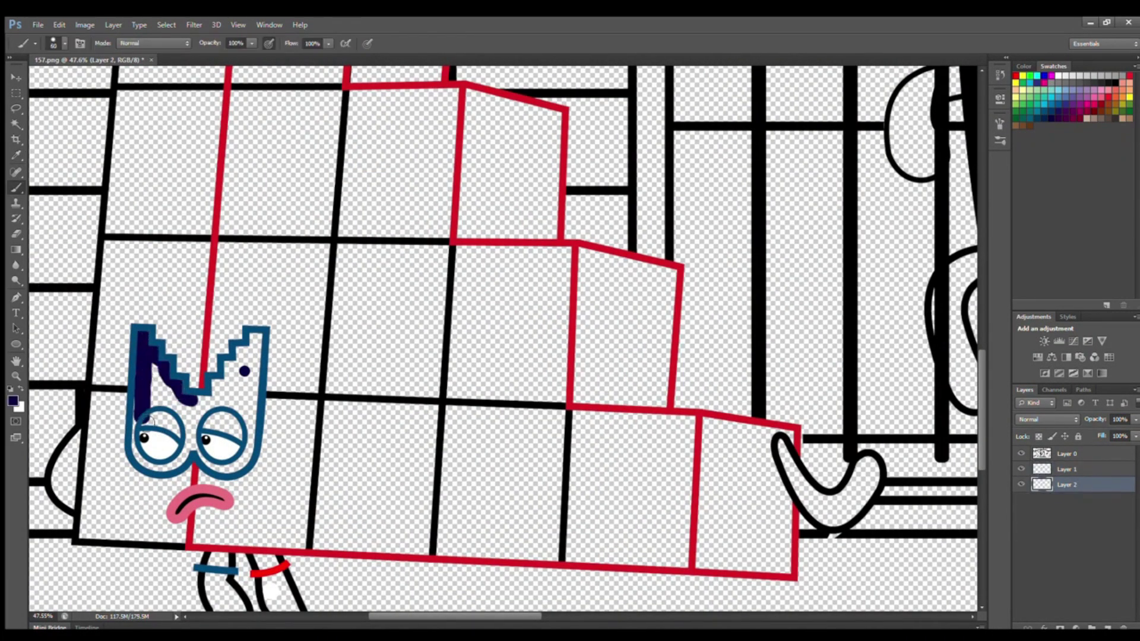
mouse_move(188, 449)
left_mouse_down()
mouse_move(243, 465)
mouse_move(255, 373)
mouse_move(246, 358)
mouse_move(215, 401)
mouse_move(242, 434)
mouse_move(179, 401)
mouse_move(175, 409)
mouse_move(216, 419)
left_mouse_up()
Paint character 15's hands and upper legs with the blue sampled from the mask outline.
key("i")
left_click(129, 436)
key("b")
left_click_drag(77, 440, 67, 501)
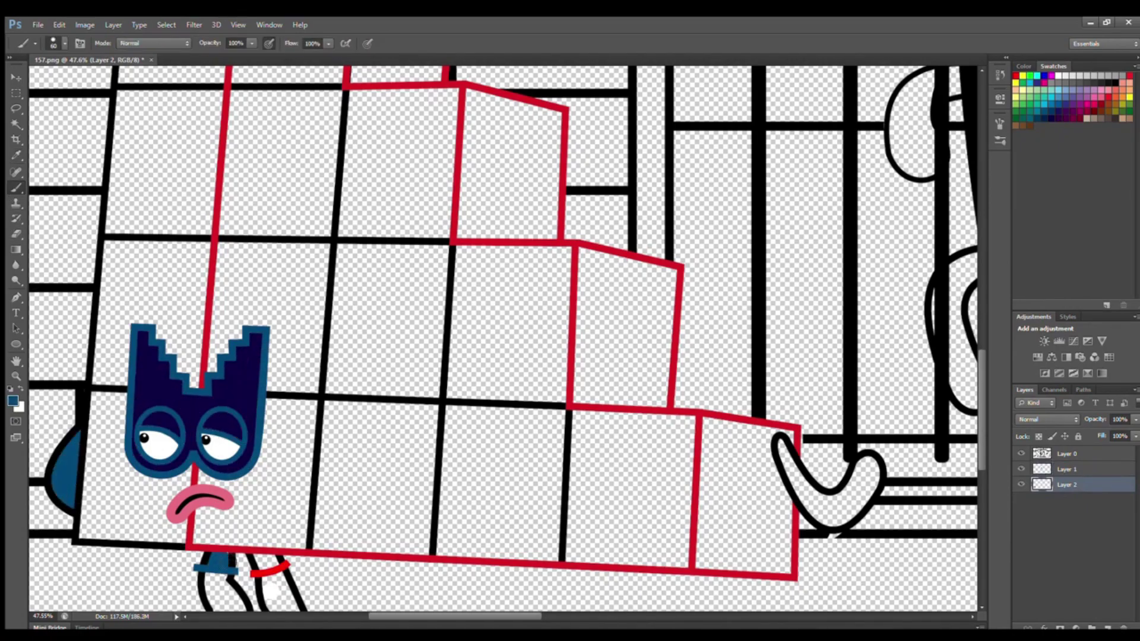
mouse_move(795, 478)
left_mouse_down()
mouse_move(871, 469)
mouse_move(808, 492)
mouse_move(834, 509)
mouse_move(837, 535)
left_mouse_up()
Reset the painting colours to the black and white defaults and add a new layer below Layer 2.
left_click(1067, 454)
key("d")
key("[")
key("[")
key("[")
key("[")
left_click(1069, 470)
left_click(1073, 484)
left_click(1108, 626, "ctrl")
Fill the badge on character 15's police cap with yellow on Layer 1.
scroll(573, 580, "down", 8)
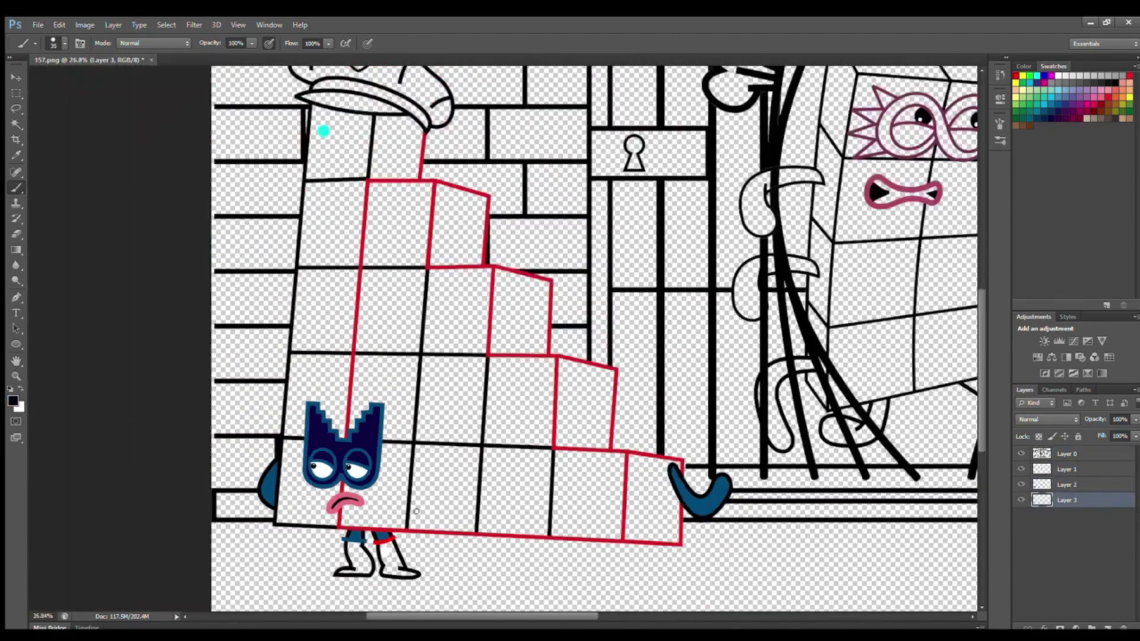
scroll(83, 228, "up", 4)
left_click(1066, 470)
left_click(1023, 76)
scroll(119, 236, "up", 1)
scroll(444, 84, "down", 1)
left_click_drag(478, 616, 489, 616)
key("]")
key("]")
mouse_move(227, 145)
left_mouse_down()
mouse_move(229, 168)
mouse_move(238, 145)
left_mouse_up()
scroll(236, 141, "up", 1)
Paint the whole police cap of character 15 dark blue on Layer 2 with a larger brush.
left_click(1068, 485)
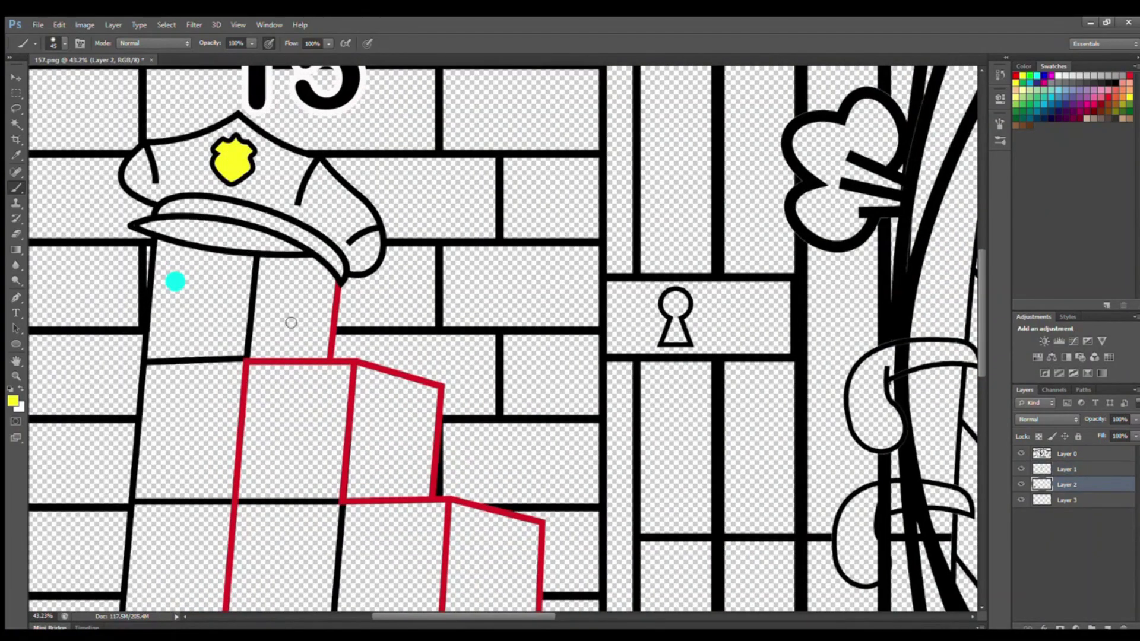
scroll(290, 323, "down", 3)
scroll(105, 195, "up", 3)
left_click(563, 71, "alt")
scroll(239, 184, "down", 4)
key("]")
key("]")
key("]")
mouse_move(174, 180)
left_mouse_down()
mouse_move(212, 206)
mouse_move(183, 230)
left_mouse_up()
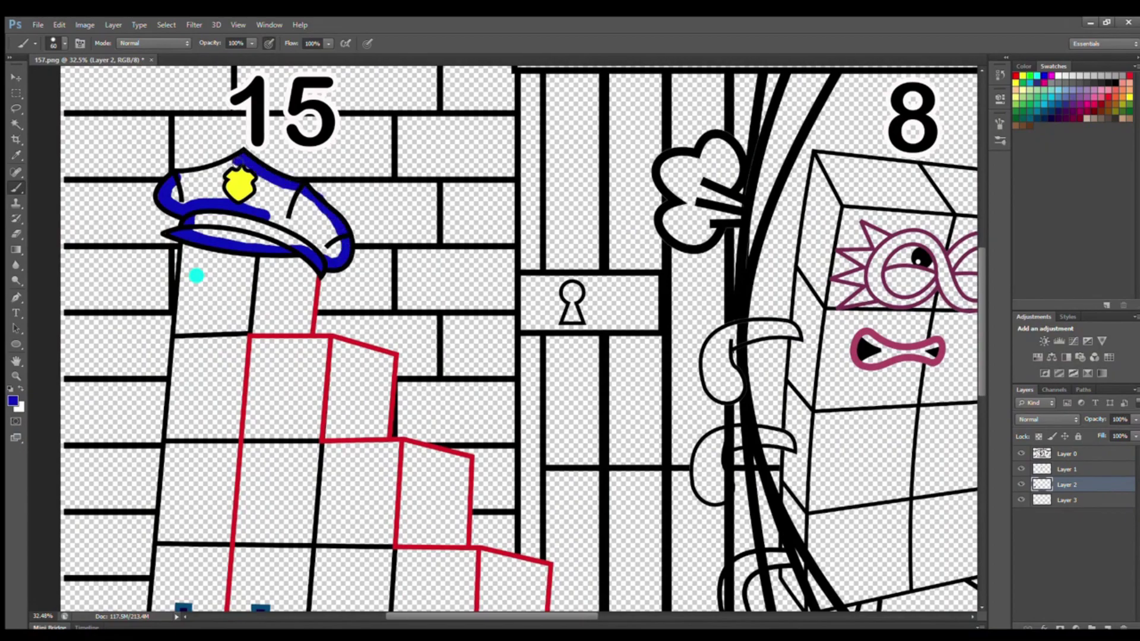
mouse_move(202, 193)
left_mouse_down()
mouse_move(328, 235)
mouse_move(218, 197)
mouse_move(283, 236)
left_mouse_up()
Fill character 15's single side column of blocks with the sampled cyan on Layer 3.
left_click(1062, 498)
key("i")
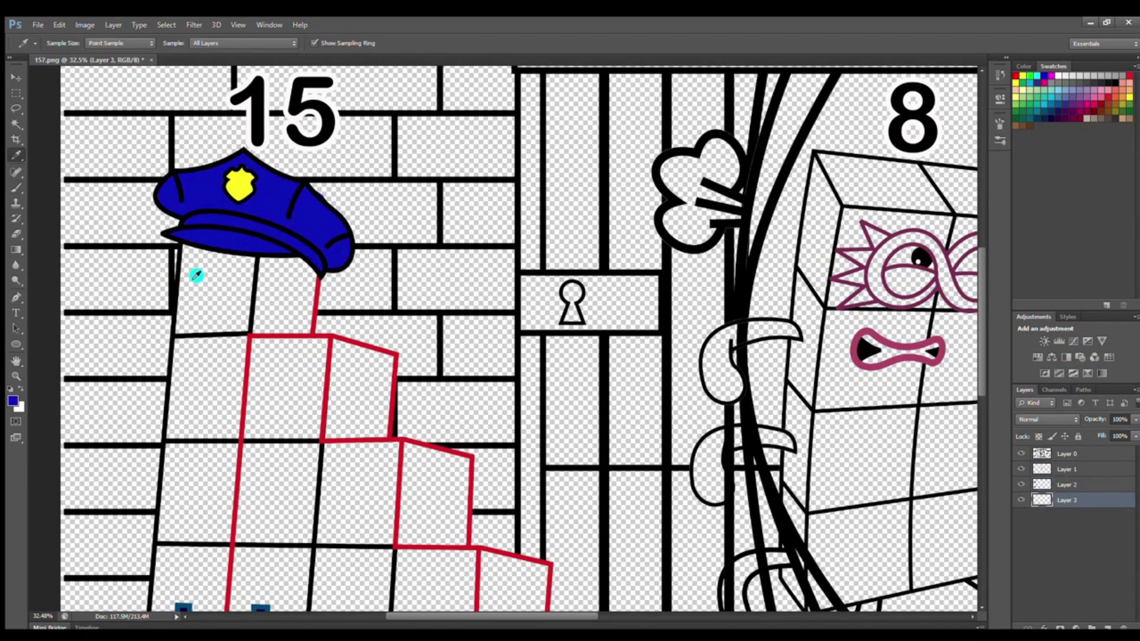
left_click(197, 275)
scroll(260, 162, "down", 3)
key("b")
scroll(263, 156, "right", 1)
left_click_drag(159, 80, 121, 576)
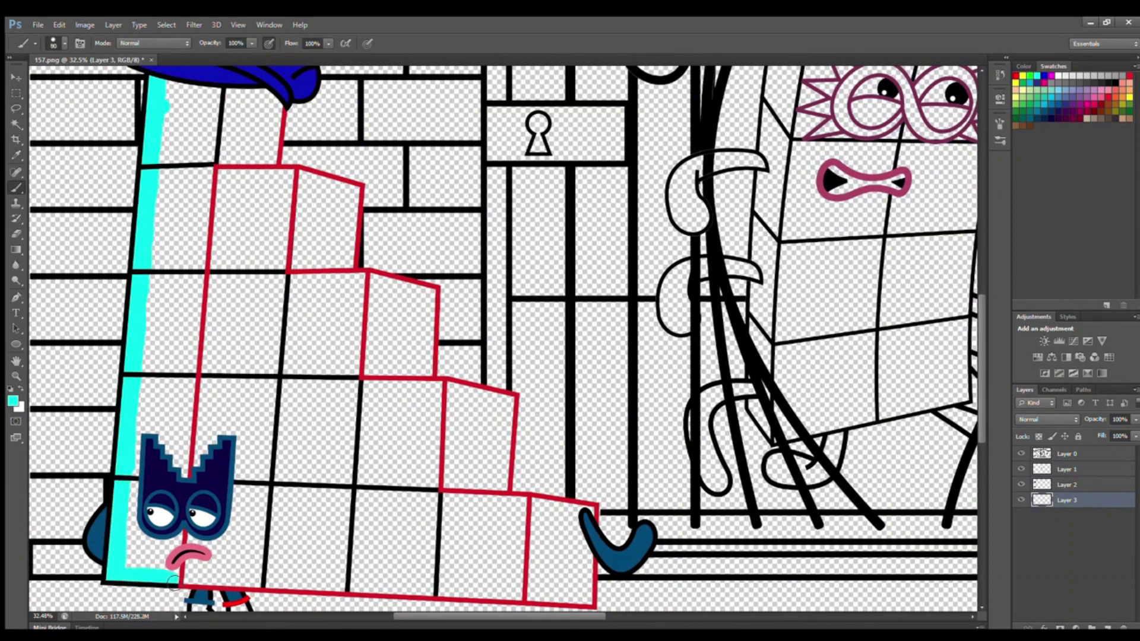
mouse_move(182, 467)
left_mouse_down()
mouse_move(216, 113)
mouse_move(172, 87)
mouse_move(206, 105)
mouse_move(162, 340)
mouse_move(174, 457)
mouse_move(144, 495)
mouse_move(152, 543)
left_mouse_up()
key("bracketright")
key("bracketright")
key("bracketright")
Add a new layer below Layer 3 and paint the stepped end faces of character 15 a lighter red than the outline.
left_click(1107, 627)
left_click_drag(1077, 501, 1079, 526)
left_click(16, 156)
left_click(213, 196)
left_click(1023, 67)
left_click_drag(1086, 83, 1095, 82)
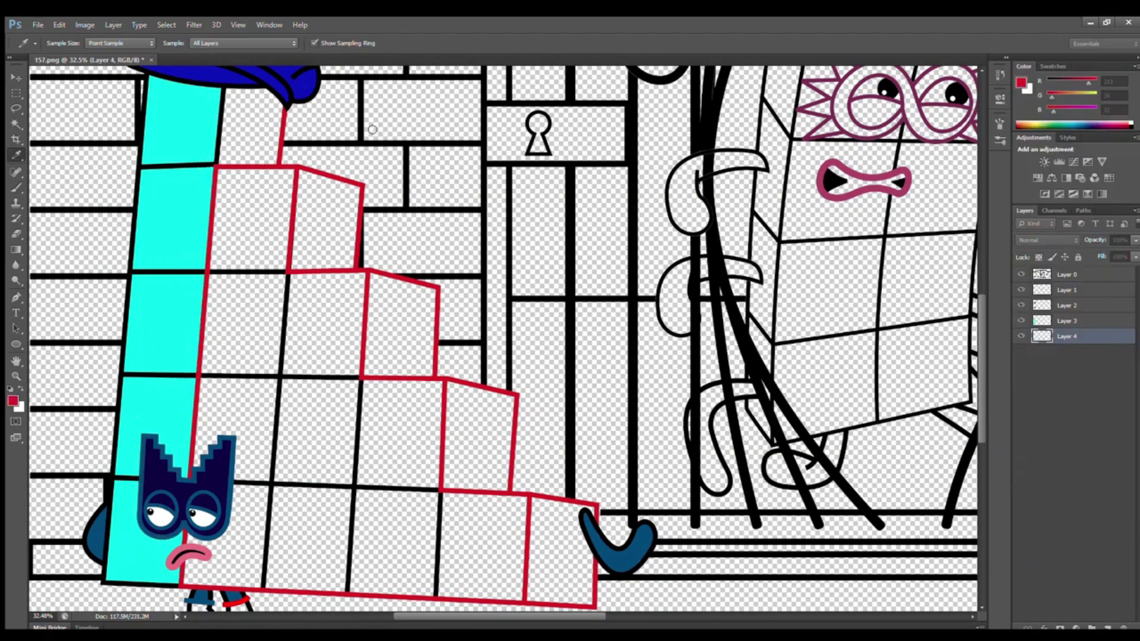
left_click(16, 188)
mouse_move(274, 107)
left_mouse_down()
mouse_move(263, 162)
mouse_move(273, 122)
mouse_move(310, 182)
mouse_move(305, 267)
mouse_move(347, 245)
mouse_move(347, 193)
mouse_move(313, 252)
left_mouse_up()
mouse_move(377, 283)
left_mouse_down()
mouse_move(407, 291)
mouse_move(427, 338)
mouse_move(375, 332)
left_mouse_up()
mouse_move(431, 376)
left_mouse_down()
mouse_move(403, 347)
mouse_move(457, 410)
mouse_move(487, 475)
mouse_move(510, 409)
mouse_move(487, 472)
mouse_move(534, 597)
mouse_move(585, 549)
mouse_move(552, 581)
mouse_move(574, 585)
left_mouse_up()
Add a new layer below Layer 4 and fill character 15's front squares with white.
left_click(1107, 627)
left_click(1052, 67)
left_click(1059, 76)
key("bracketright")
key("bracketright")
mouse_move(225, 184)
left_mouse_down()
mouse_move(242, 228)
mouse_move(289, 297)
mouse_move(350, 323)
mouse_move(220, 366)
mouse_move(305, 391)
mouse_move(488, 522)
left_mouse_up()
mouse_move(372, 479)
left_mouse_down()
mouse_move(533, 528)
mouse_move(292, 533)
mouse_move(355, 569)
mouse_move(211, 567)
mouse_move(257, 581)
mouse_move(520, 591)
left_mouse_up()
Colour character 15's feet on Layer 4 with a smaller brush, one cyan and the other white.
key("alt+bracketright")
scroll(298, 328, "down", 1)
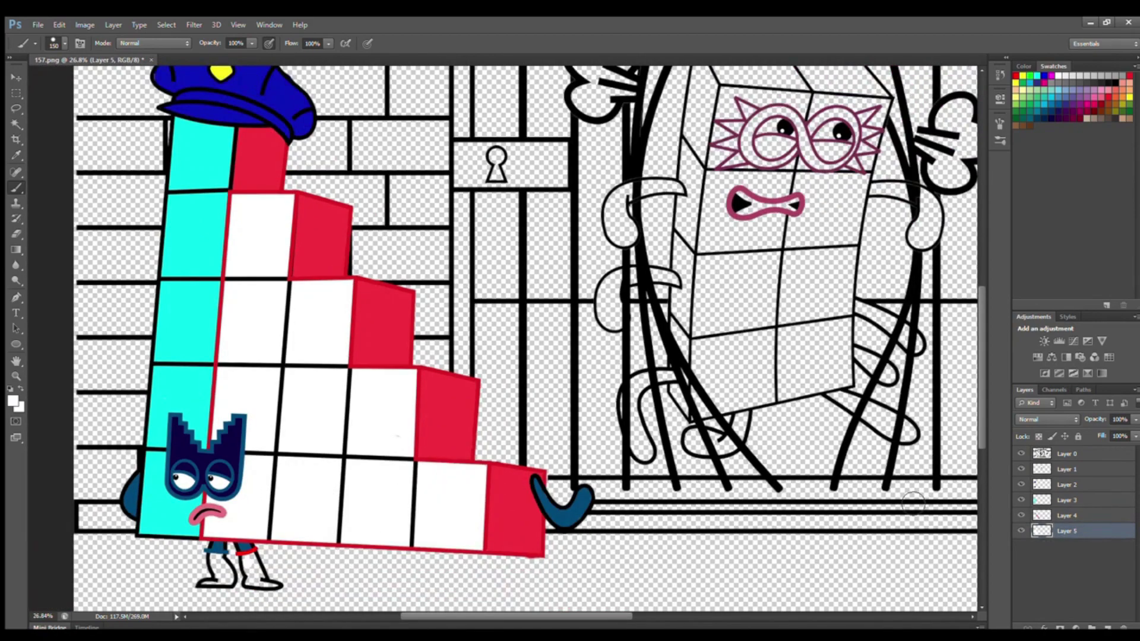
scroll(248, 595, "up", 1)
key("bracketleft")
key("bracketleft")
key("bracketleft")
key("bracketleft")
key("bracketleft")
key("bracketleft")
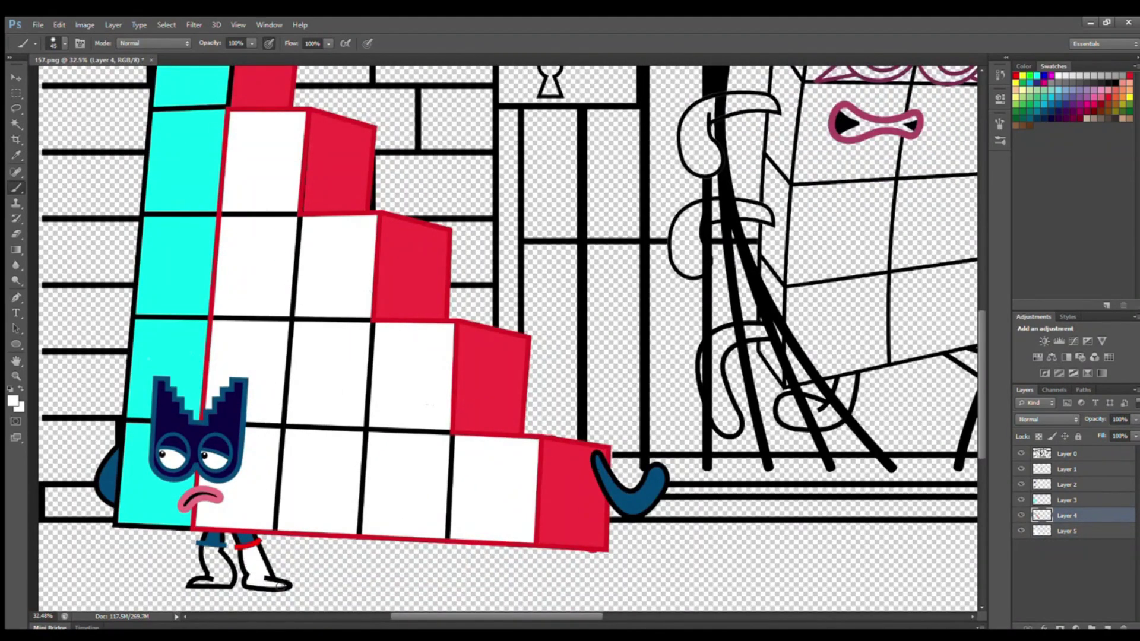
scroll(190, 504, "down", 2)
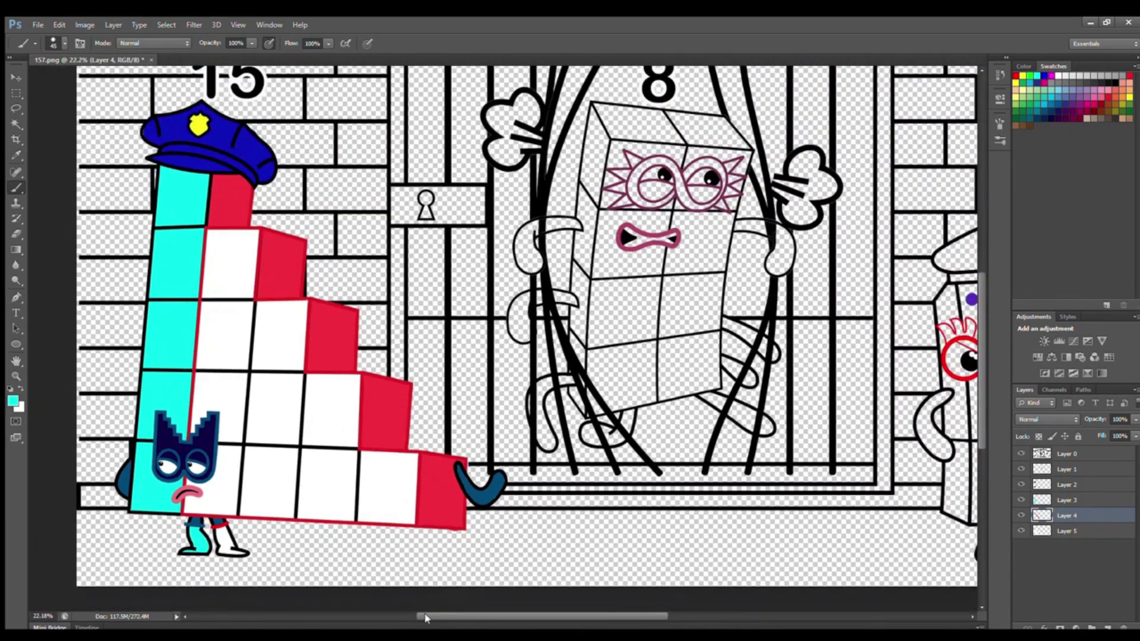
Paint the badge on character 6's police cap yellow on Layer 1.
left_click_drag(425, 616, 517, 616)
scroll(784, 487, "up", 2)
left_click(1066, 469)
left_click_drag(758, 109, 777, 98)
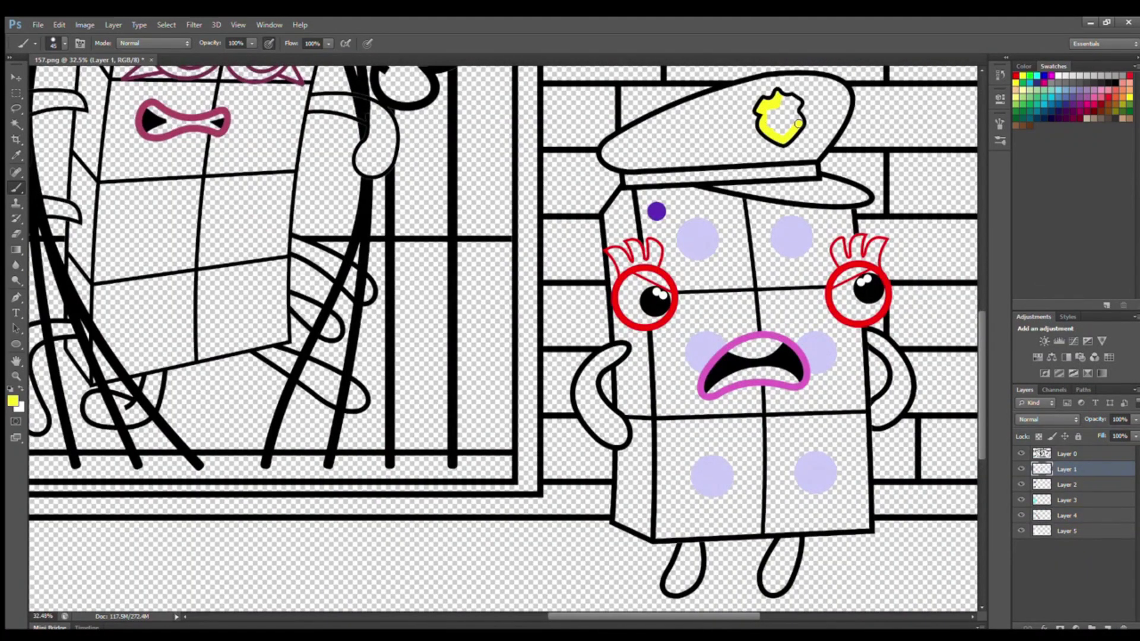
scroll(752, 343, "up", 1)
scroll(757, 344, "down", 1)
Set the colour to dark blue (13, 13, 194) and fill character 6's police cap on Layer 1.
left_click_drag(980, 408, 981, 359)
left_click(1023, 67)
left_click(1090, 124)
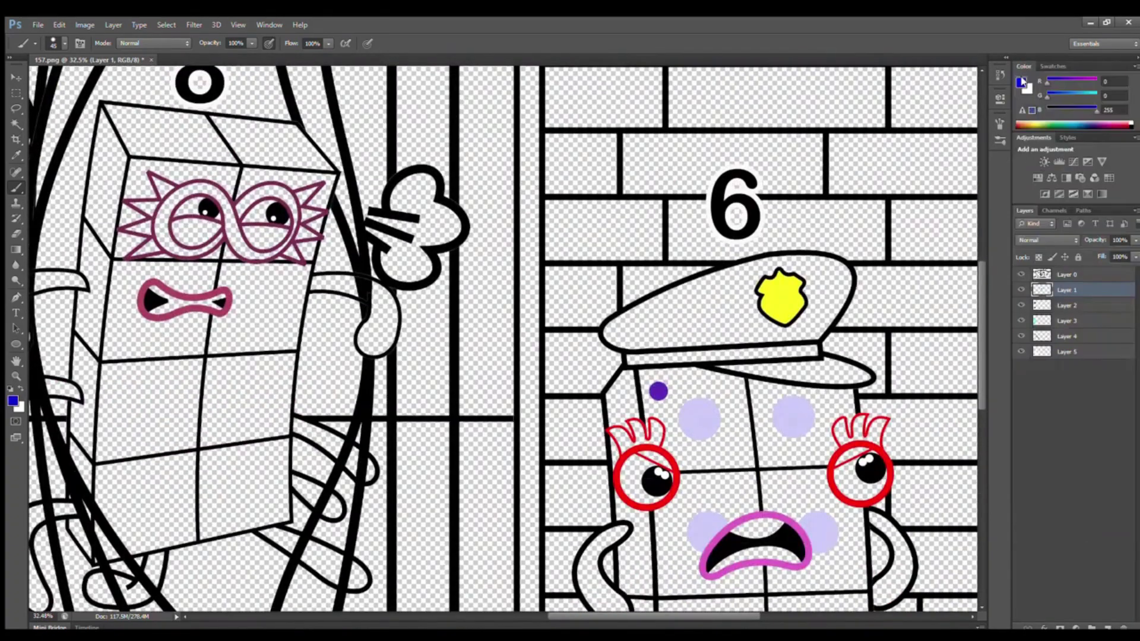
scroll(677, 207, "down", 3)
key("bracketright")
key("bracketright")
key("bracketright")
key("bracketright")
left_click_drag(629, 185, 865, 205)
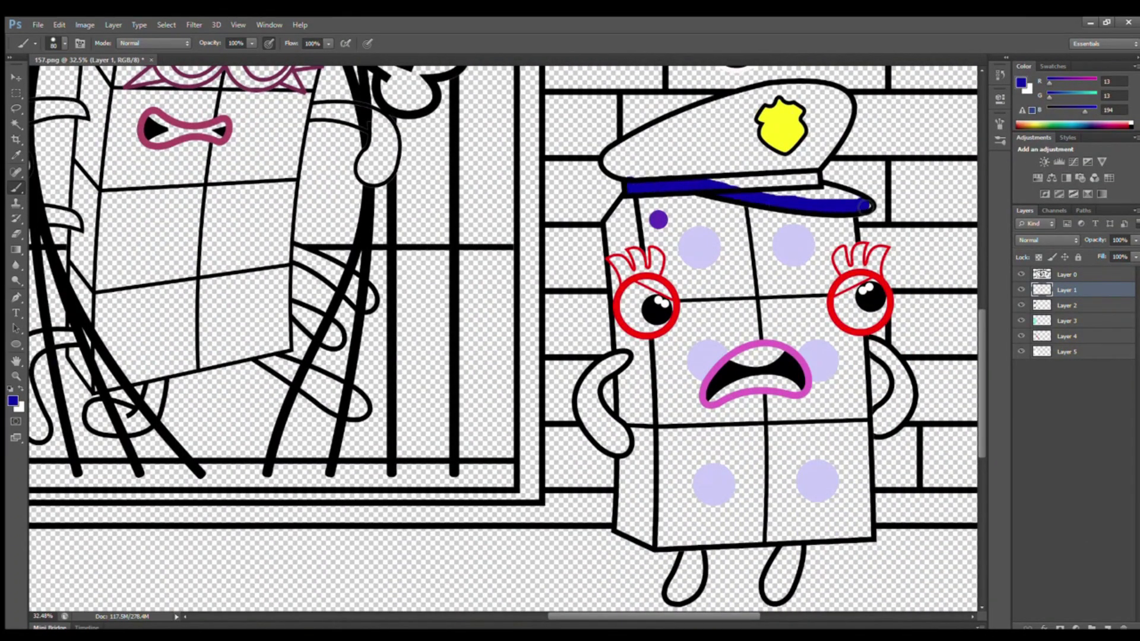
key("bracketright")
key("bracketright")
mouse_move(813, 178)
left_mouse_down()
mouse_move(788, 91)
mouse_move(618, 156)
mouse_move(661, 181)
mouse_move(791, 107)
mouse_move(812, 199)
mouse_move(818, 117)
mouse_move(802, 150)
mouse_move(765, 184)
left_mouse_up()
Repaint the badge yellow over the blue of character 6's cap with a smaller brush.
left_click(1052, 67)
left_click(1022, 76)
key("bracketleft")
key("bracketleft")
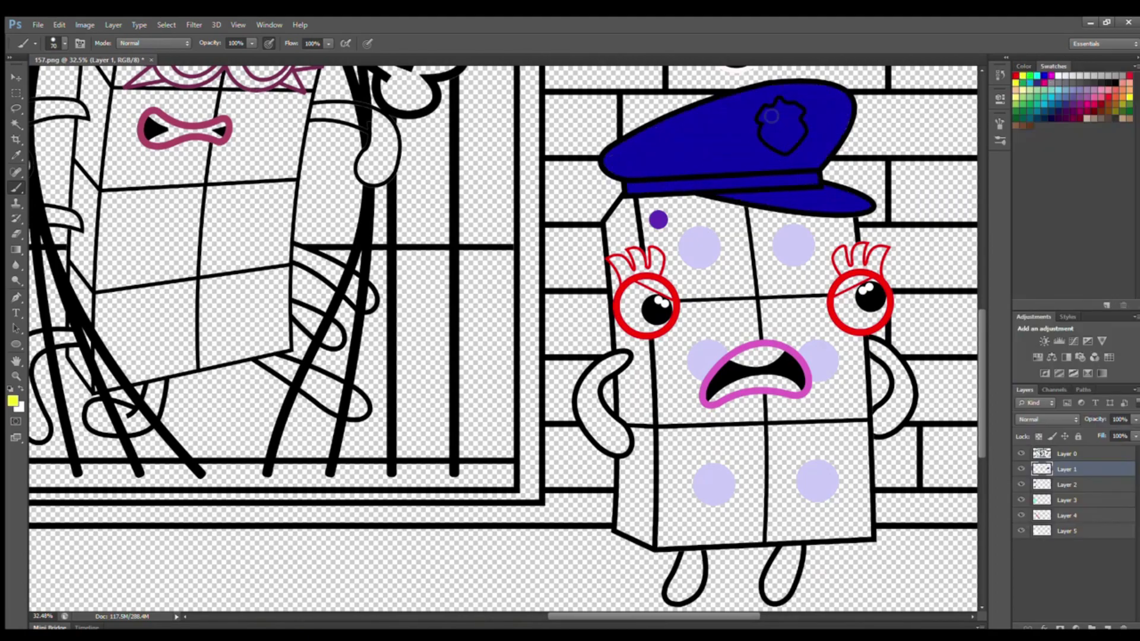
scroll(773, 101, "up", 4)
mouse_move(785, 109)
left_mouse_down()
mouse_move(764, 119)
mouse_move(787, 151)
left_mouse_up()
scroll(779, 137, "down", 5)
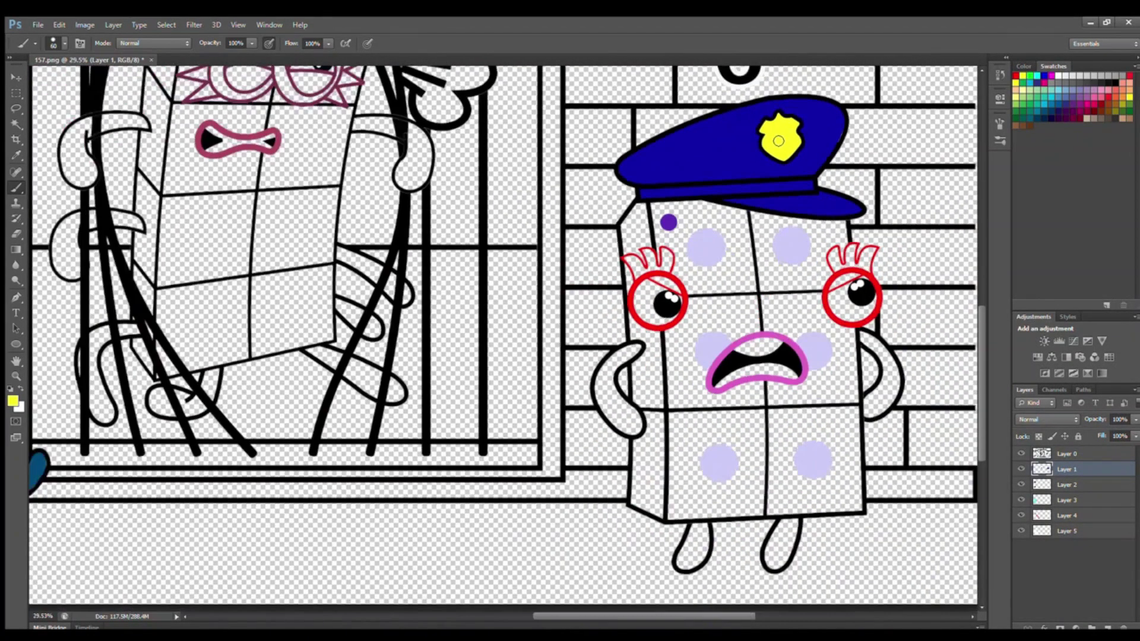
Fill character 6's eyelashes and eyelids with the sampled red, and paint the eye whites on Layer 2.
scroll(866, 400, "up", 1)
key("i")
left_click(801, 247)
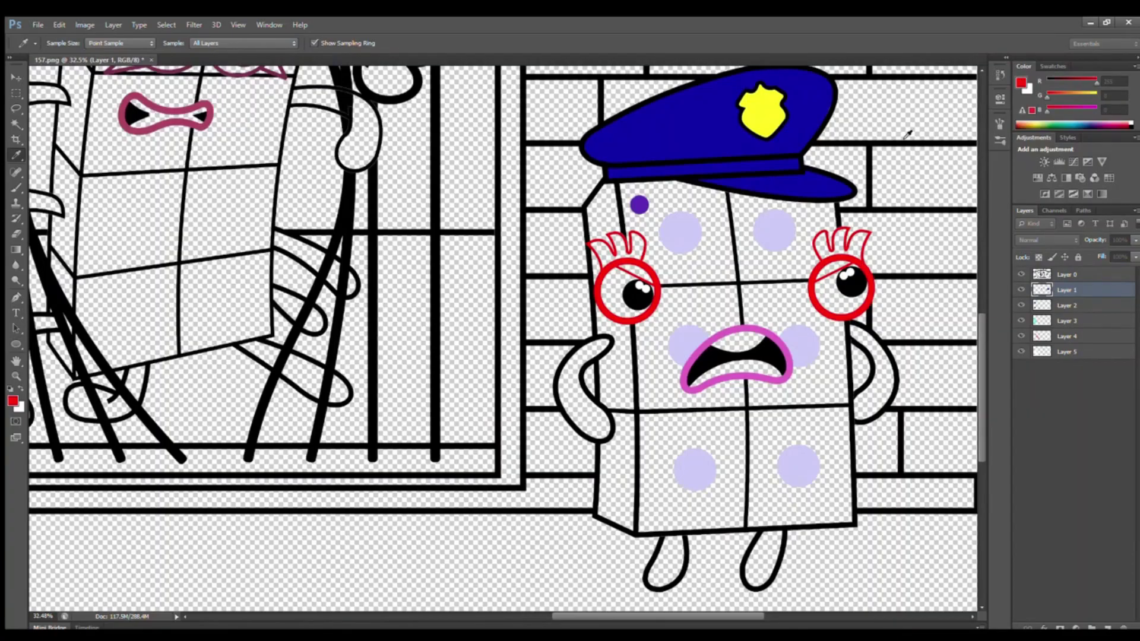
key("b")
scroll(597, 247, "up", 2)
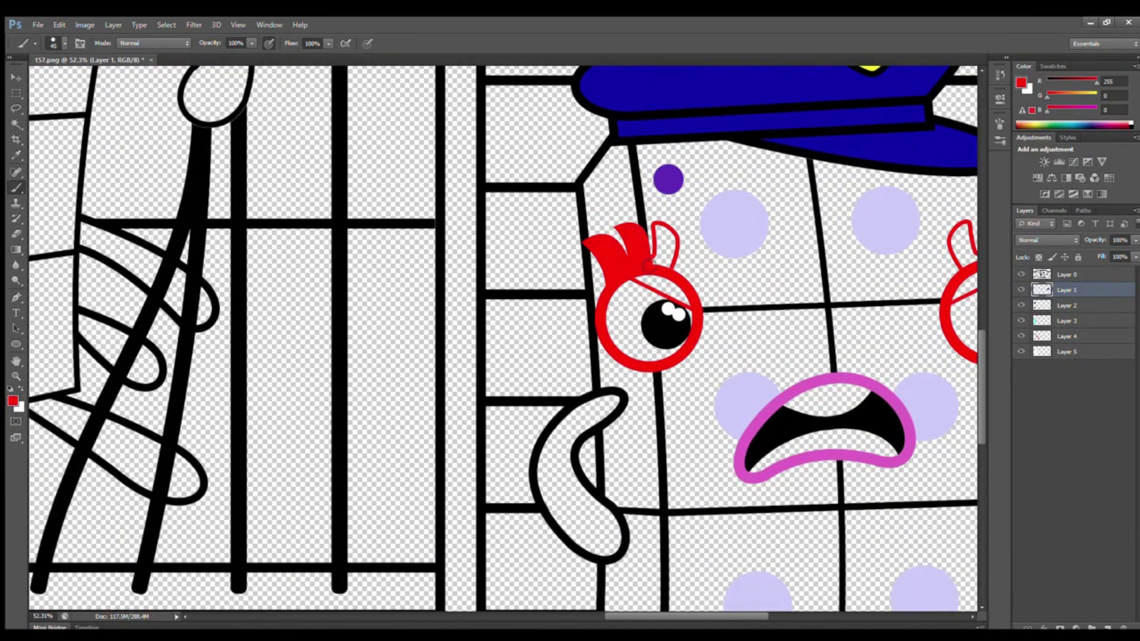
scroll(645, 494, "right", 3)
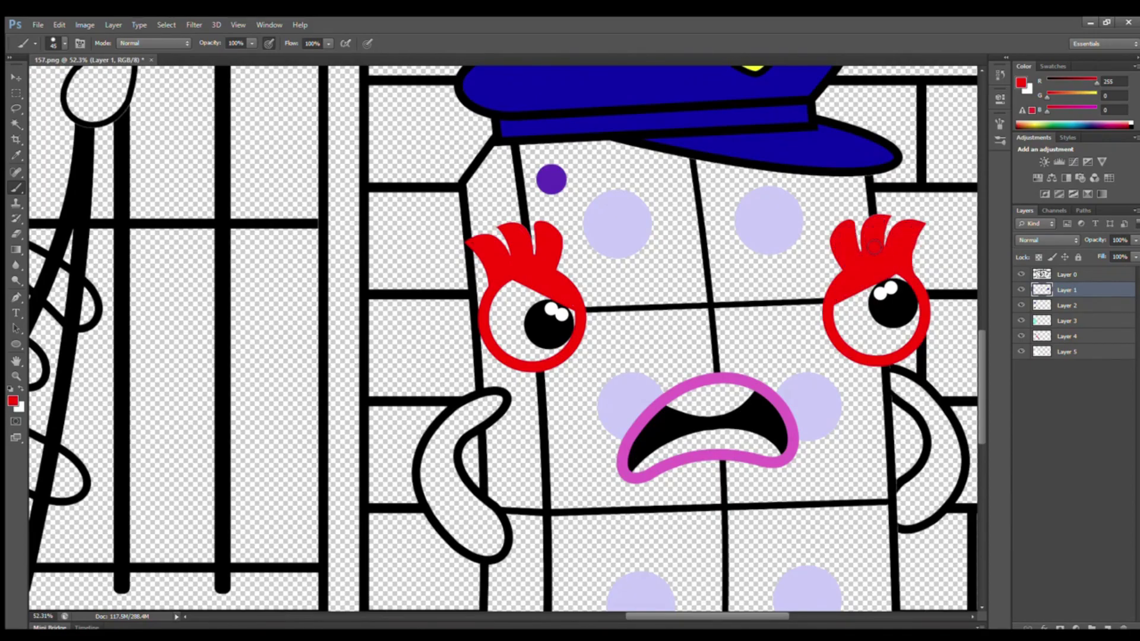
scroll(874, 237, "down", 2)
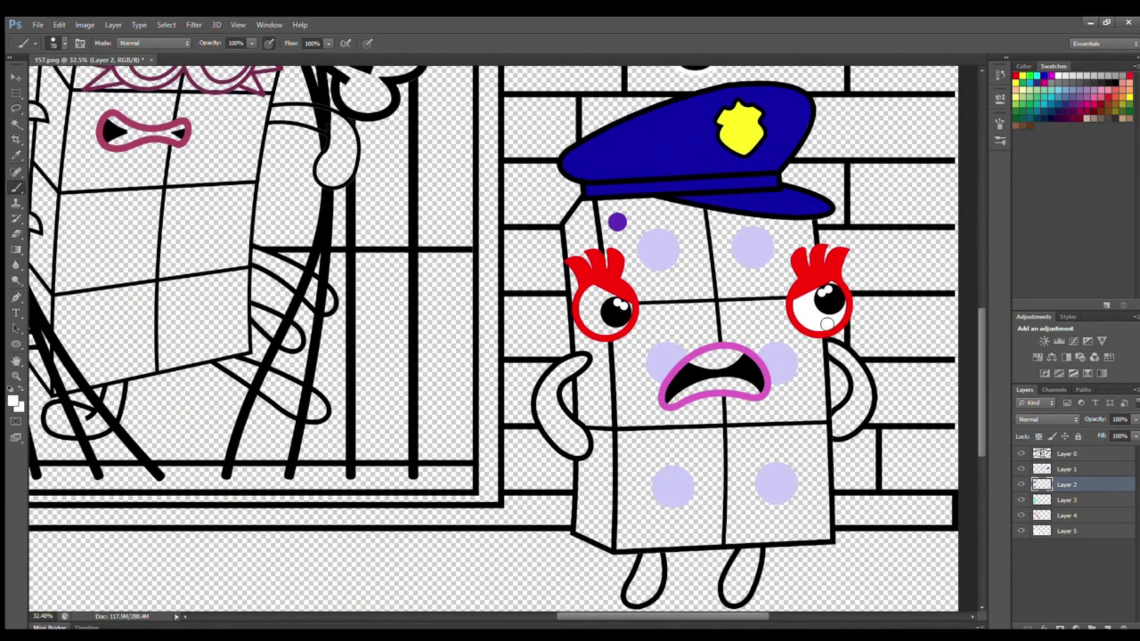
Paint character 6's arms and legs dark red (156, 35, 35) on Layer 2.
left_click(1023, 66)
mouse_move(583, 358)
left_mouse_down()
mouse_move(551, 384)
mouse_move(560, 442)
left_mouse_up()
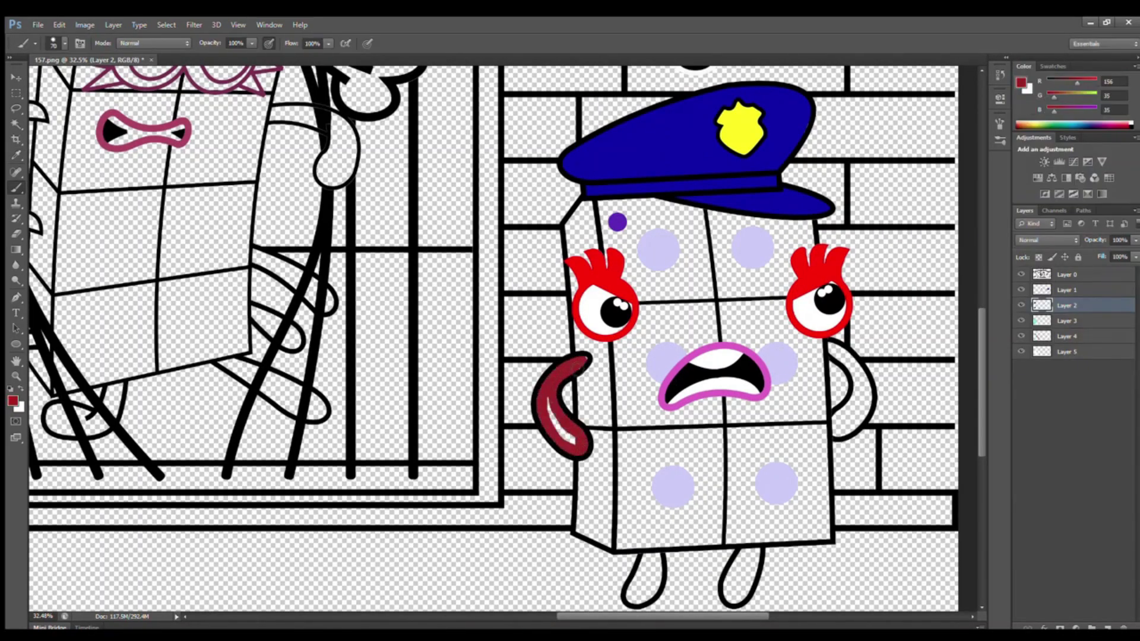
left_click_drag(843, 360, 868, 388)
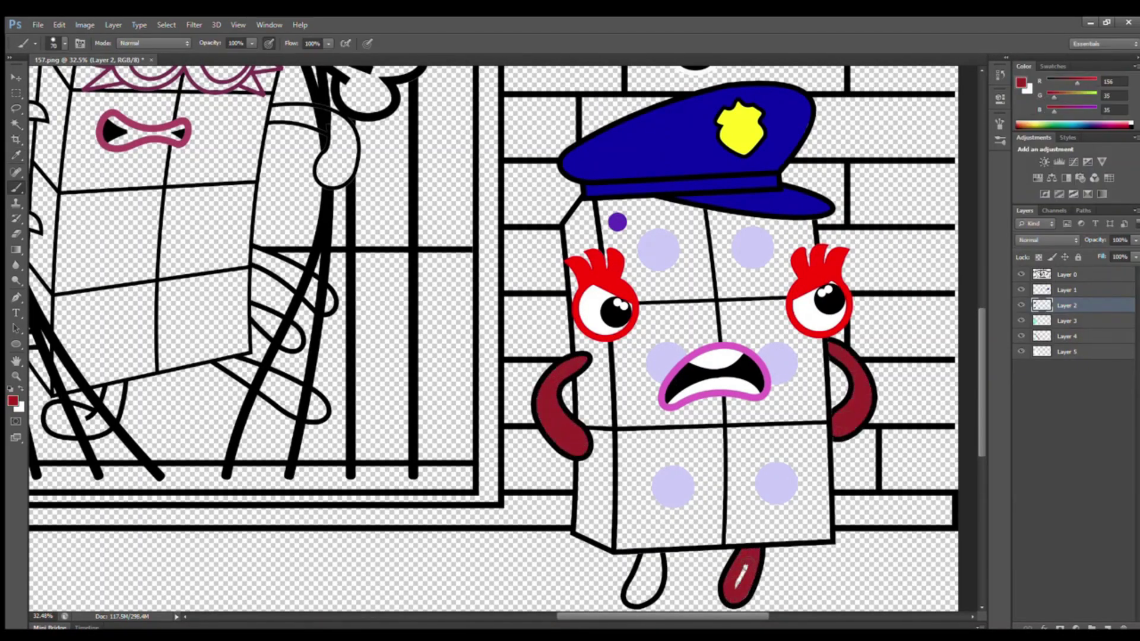
Fill character 6's front blocks on Layer 3 with the purple sampled from the dot, using a larger brush.
left_click(1074, 324)
left_click(617, 222, "alt")
key("bracketright")
key("bracketright")
key("bracketright")
key("bracketright")
mouse_move(608, 209)
left_mouse_down()
mouse_move(638, 544)
mouse_move(787, 541)
mouse_move(821, 520)
mouse_move(810, 277)
mouse_move(762, 227)
mouse_move(675, 228)
mouse_move(728, 271)
mouse_move(650, 317)
mouse_move(792, 338)
mouse_move(650, 409)
mouse_move(663, 443)
mouse_move(662, 521)
left_mouse_up()
Paint the narrow side face of character 6 purple on Layer 4.
key("bracketright")
key("bracketright")
key("bracketright")
left_click(1069, 337)
left_click(376, 166, "alt")
mouse_move(589, 204)
left_mouse_down()
mouse_move(573, 252)
mouse_move(585, 526)
mouse_move(603, 448)
mouse_move(594, 214)
left_mouse_up()
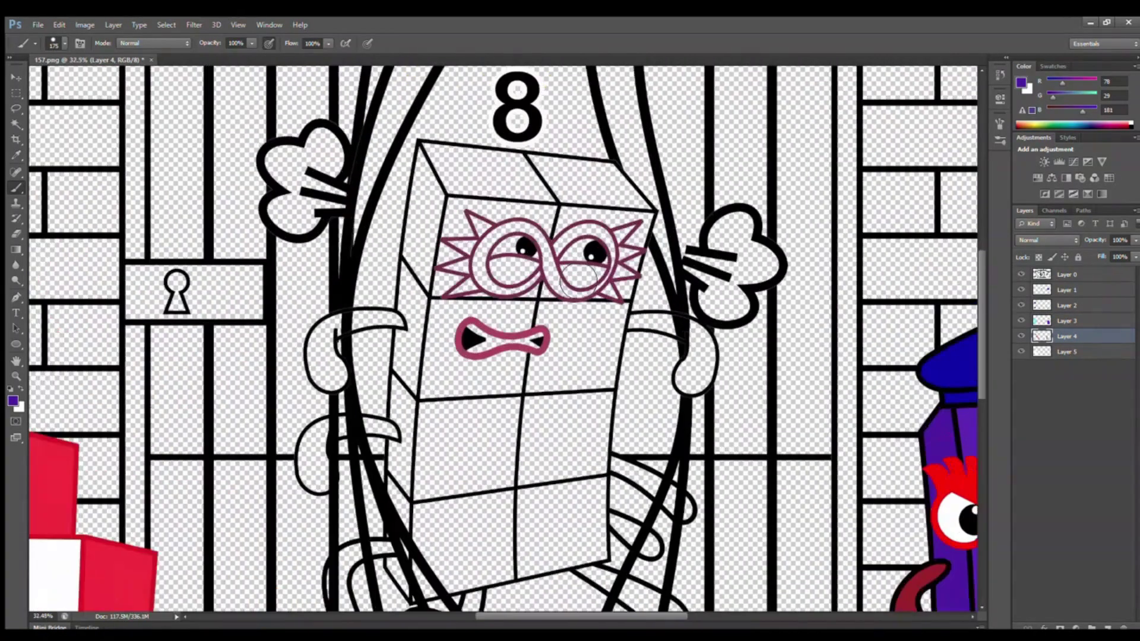
Paint the teeth and lower eye whites of character 8 white on Layer 2 with a smaller brush.
key("alt+bracketleft")
key("alt+bracketleft")
left_click(1051, 66)
left_click(1059, 76)
key("bracketleft")
key("bracketleft")
key("bracketleft")
key("bracketleft")
key("bracketleft")
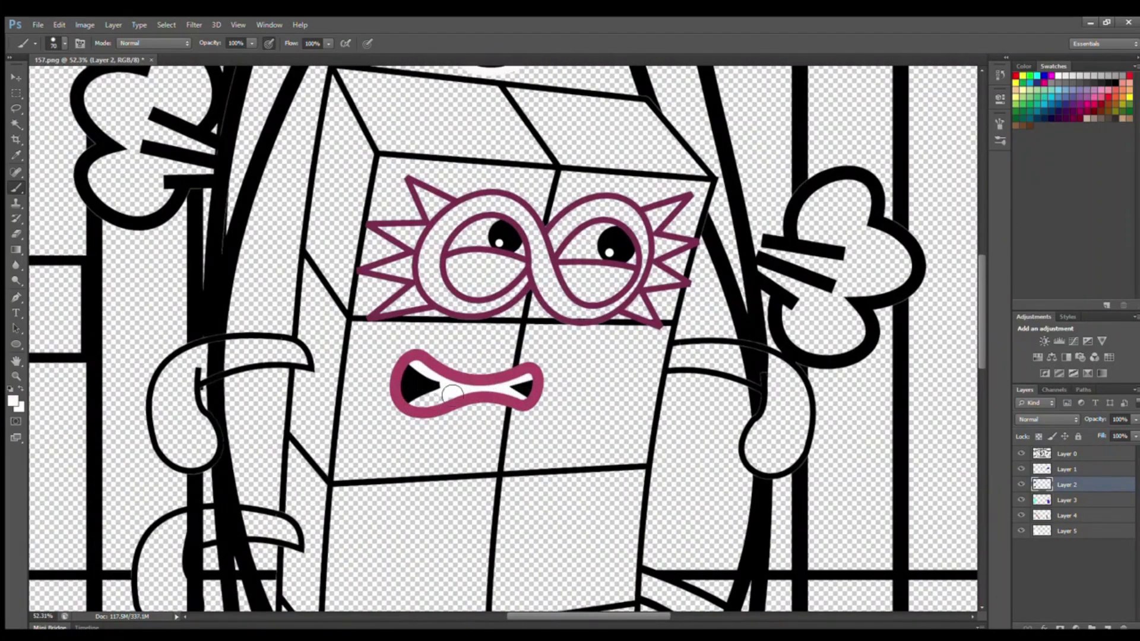
left_click_drag(511, 282, 470, 268)
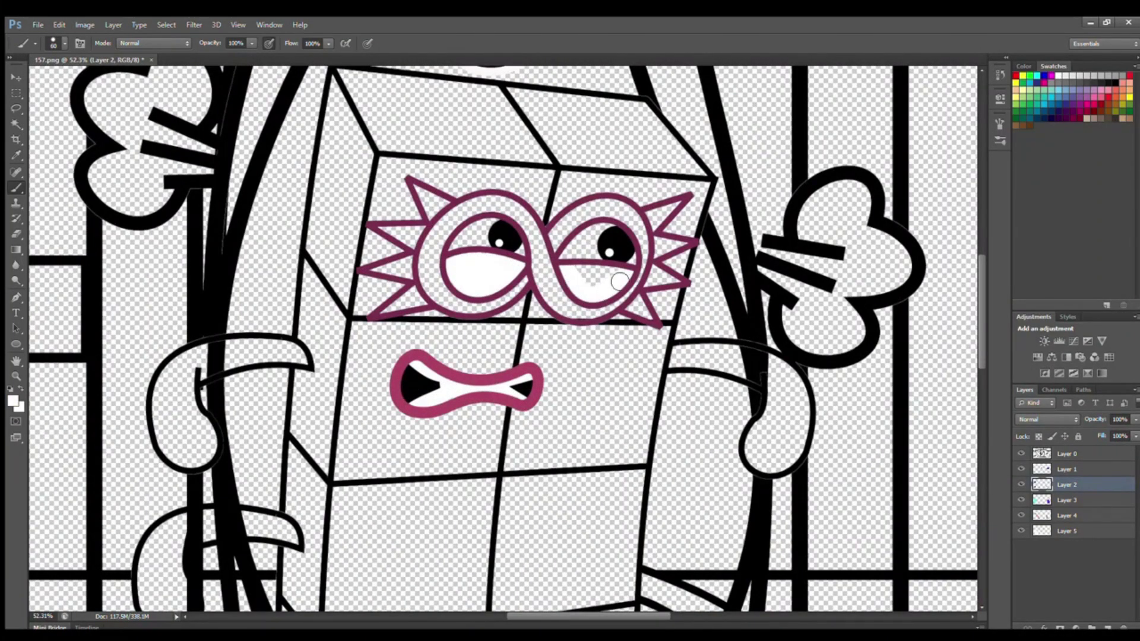
Fill character 8's spiked mask and eyelids with magenta (149, 51, 101) on Layer 3.
left_click(1082, 503)
left_click(534, 379, "alt")
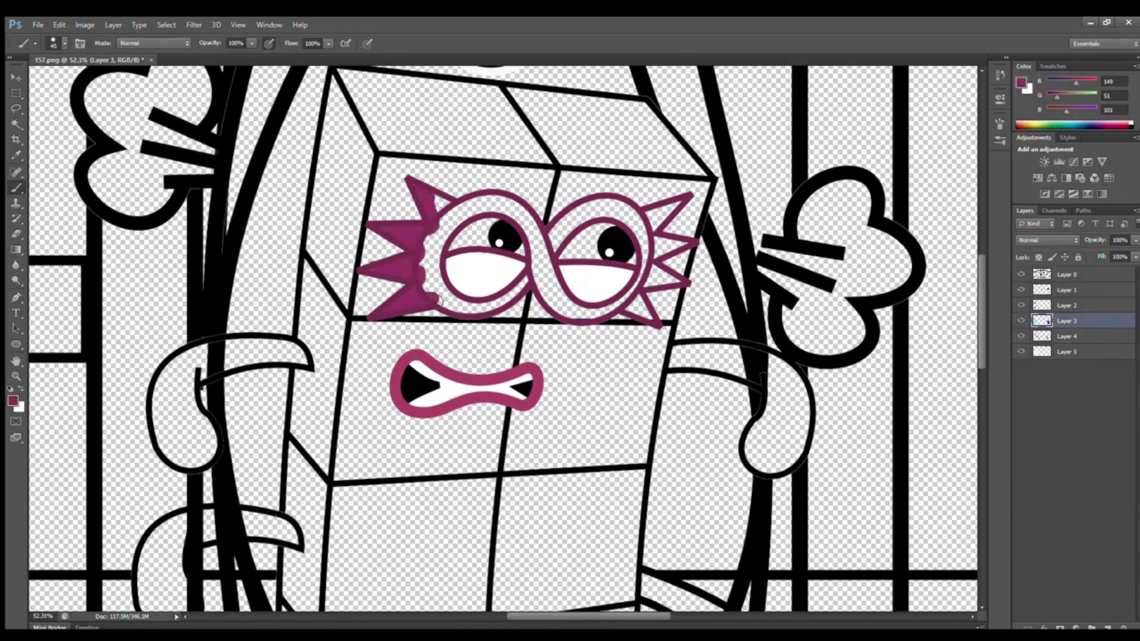
mouse_move(446, 287)
left_mouse_down()
mouse_move(529, 216)
mouse_move(518, 221)
left_mouse_up()
mouse_move(545, 272)
left_mouse_down()
mouse_move(580, 314)
mouse_move(631, 303)
mouse_move(637, 221)
mouse_move(592, 225)
mouse_move(623, 251)
left_mouse_up()
left_click(1067, 274)
key("[")
key("[")
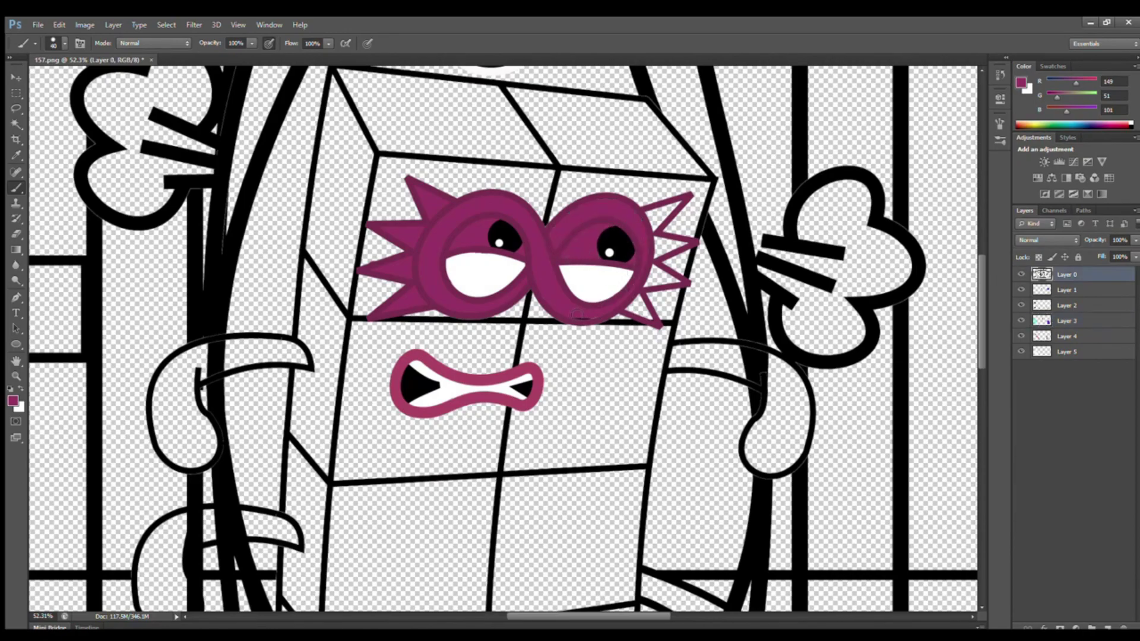
left_click(683, 249, "ctrl")
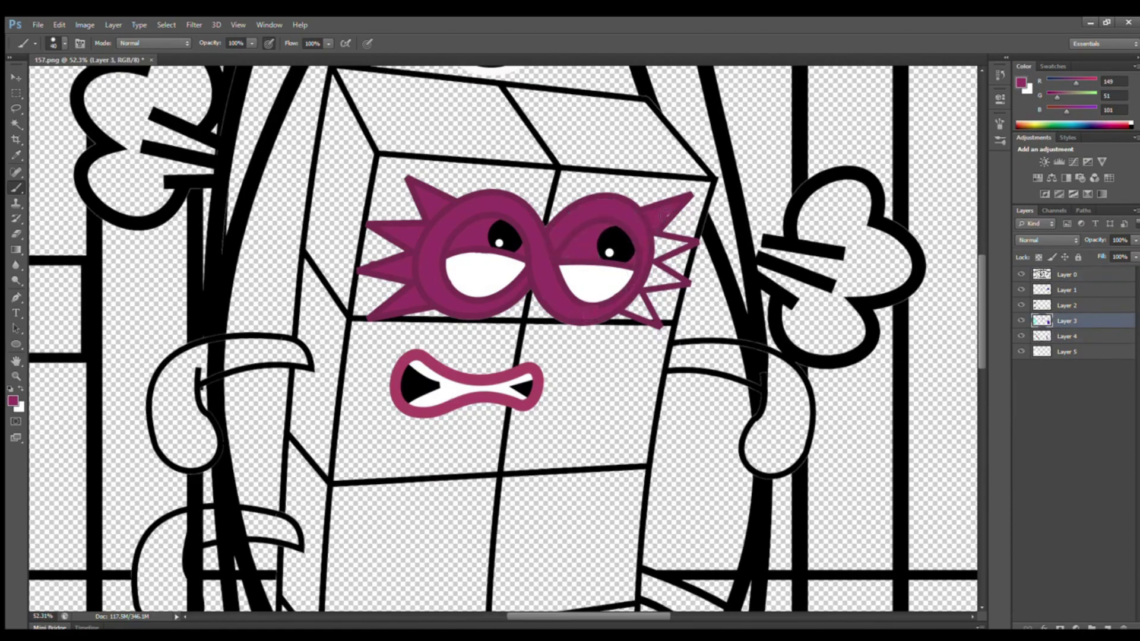
Set the colour to dark maroon (102, 34, 69) and fill the three arms on character 8's right-hand side.
left_click(438, 205, "alt")
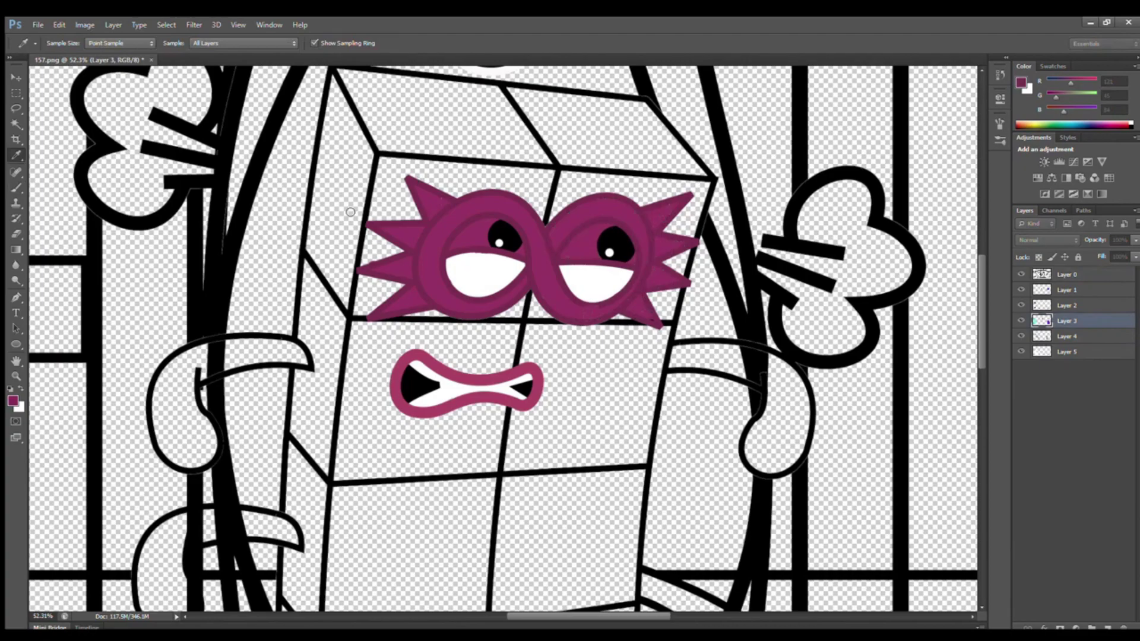
key("]")
scroll(681, 352, "down", 2)
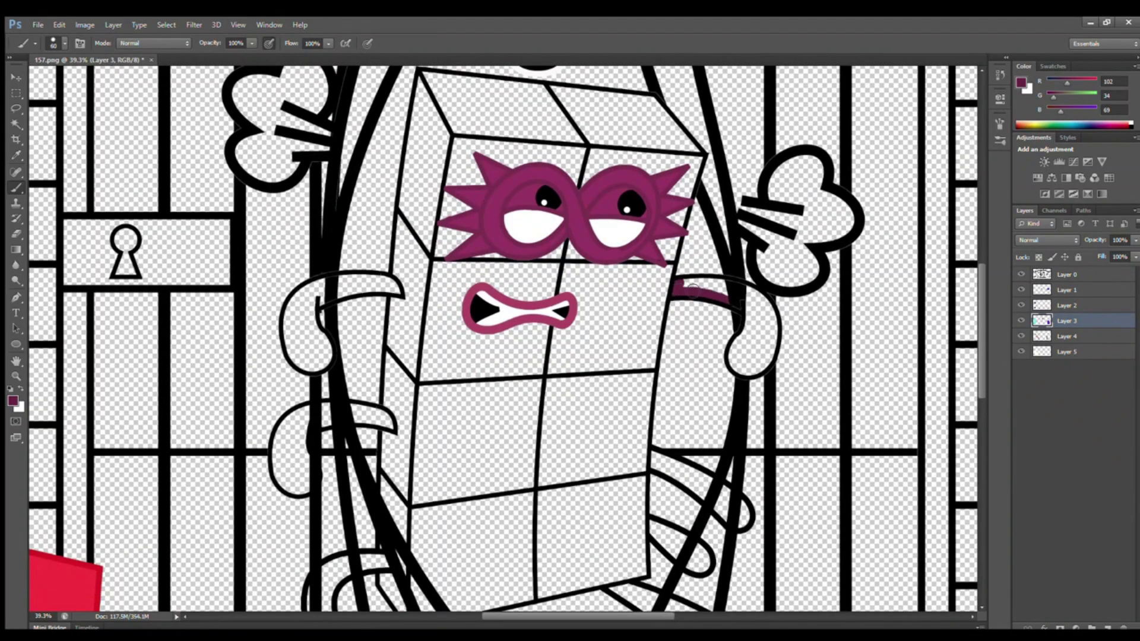
mouse_move(771, 331)
left_mouse_down()
mouse_move(740, 354)
mouse_move(746, 302)
mouse_move(756, 360)
left_mouse_up()
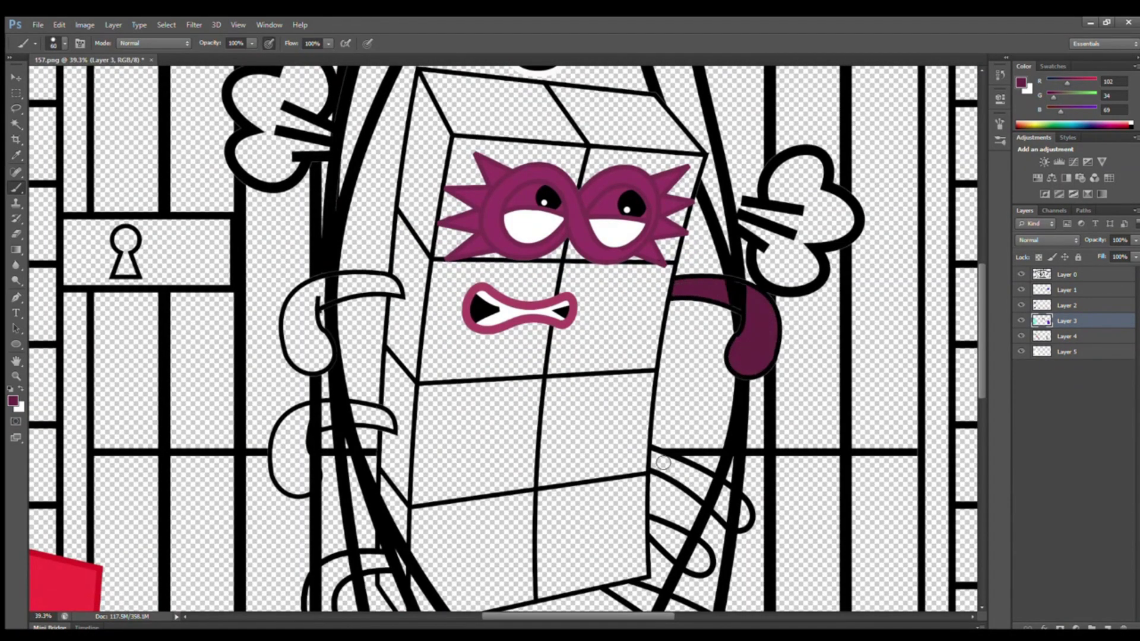
left_click_drag(653, 455, 730, 516)
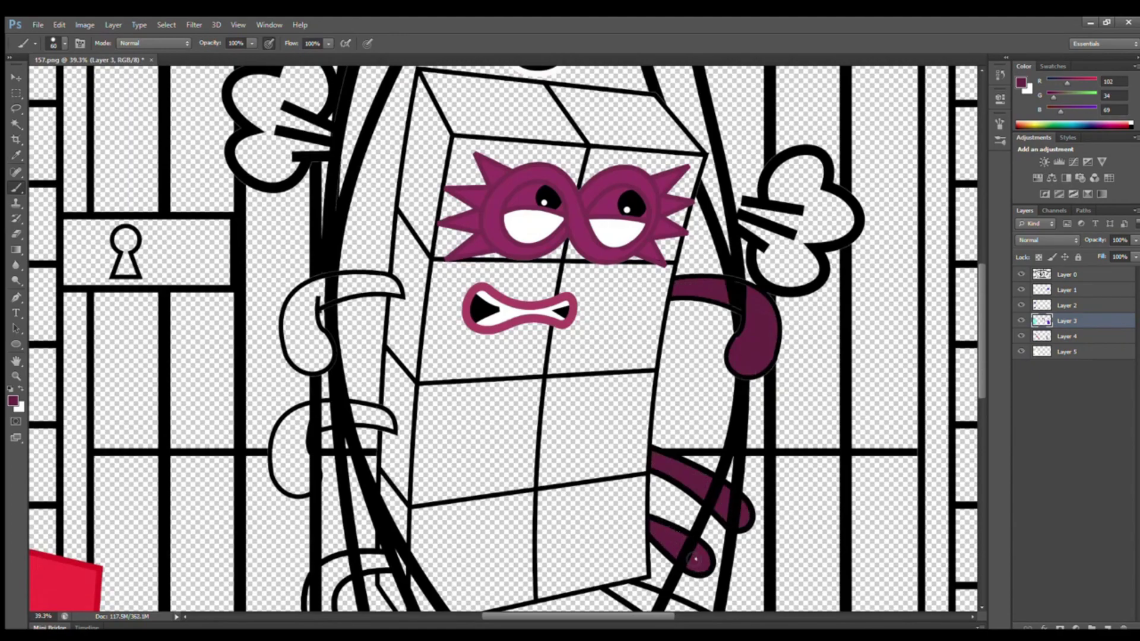
Fill the upper two arms on character 8's left-hand side with the same dark maroon.
mouse_move(313, 291)
left_mouse_down()
mouse_move(292, 340)
mouse_move(325, 350)
left_mouse_up()
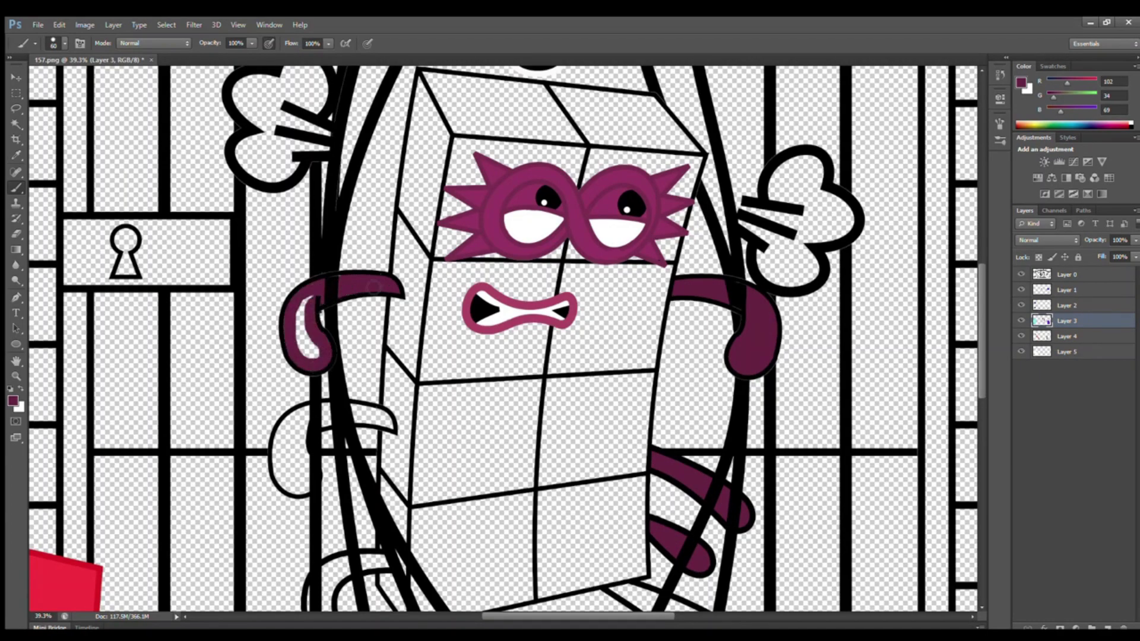
left_click_drag(374, 288, 306, 350)
mouse_move(293, 422)
left_mouse_down()
mouse_move(304, 484)
mouse_move(295, 442)
mouse_move(294, 475)
left_mouse_up()
Paint character 8's lowest left-hand arm and both legs dark maroon on Layer 3.
left_click_drag(981, 372, 977, 402)
mouse_move(321, 529)
left_mouse_down()
mouse_move(344, 540)
mouse_move(362, 450)
left_mouse_up()
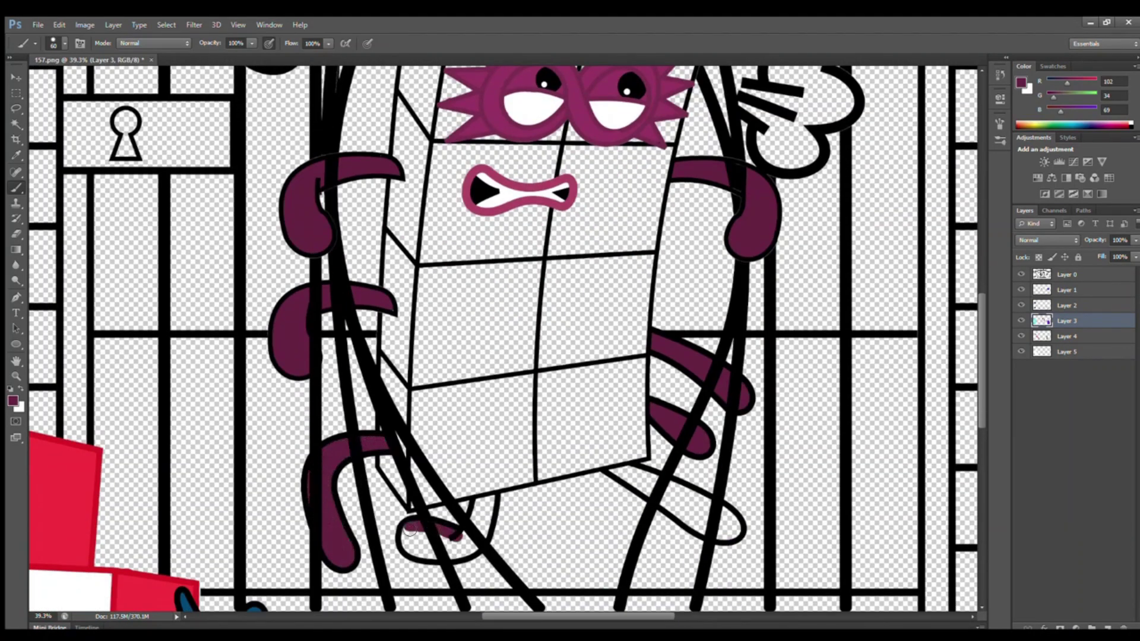
mouse_move(410, 530)
left_mouse_down()
mouse_move(483, 547)
mouse_move(482, 508)
left_mouse_up()
mouse_move(617, 475)
left_mouse_down()
mouse_move(686, 522)
mouse_move(722, 520)
left_mouse_up()
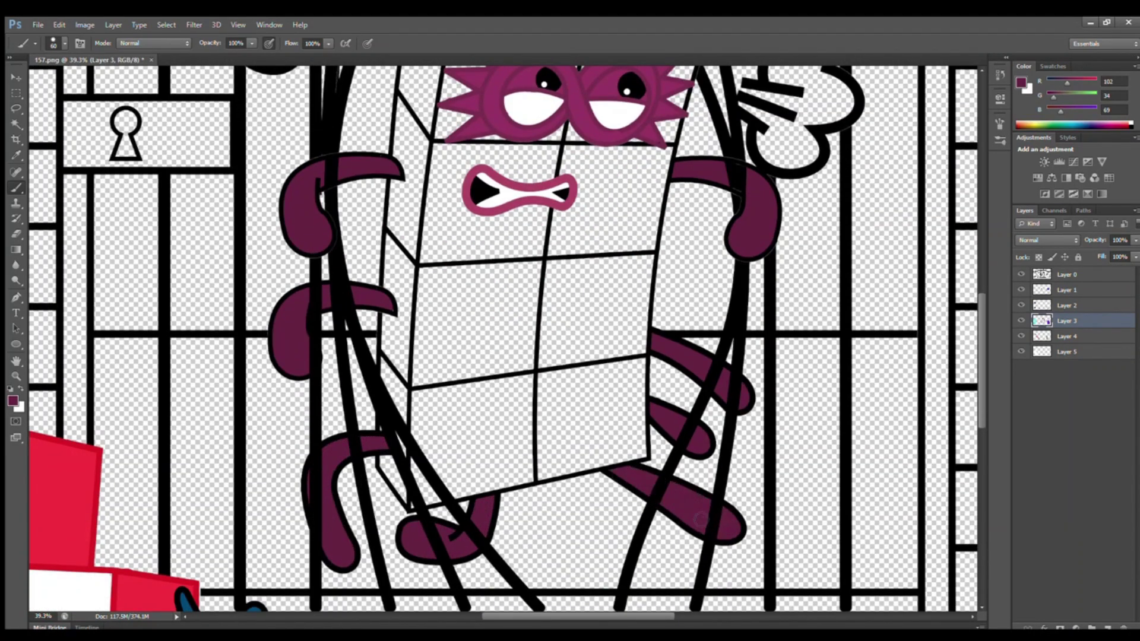
Paint hot pink along the side and bottom edges of character 8's front face on Layer 4.
scroll(587, 481, "up", 2)
scroll(584, 481, "down", 2)
left_click(1068, 337)
left_click(1053, 67)
left_click(1051, 75)
left_click(1024, 67)
left_click(1021, 83)
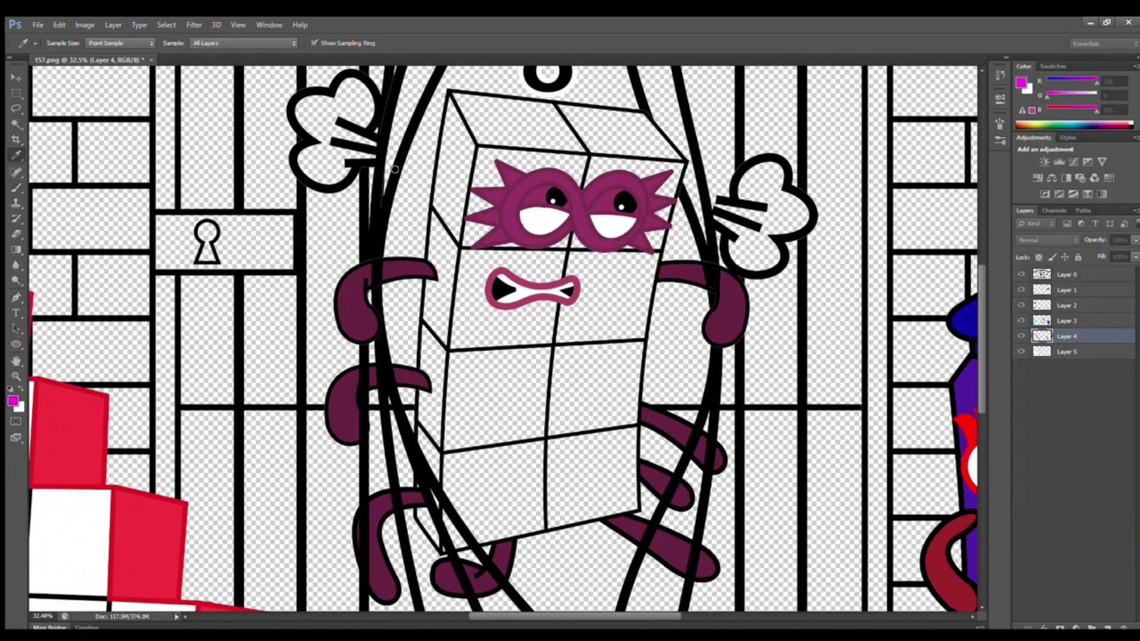
left_click(1053, 65)
key("b")
left_click_drag(485, 152, 477, 202)
left_click_drag(466, 288, 454, 491)
mouse_move(540, 523)
left_mouse_down()
mouse_move(622, 508)
mouse_move(640, 337)
left_mouse_up()
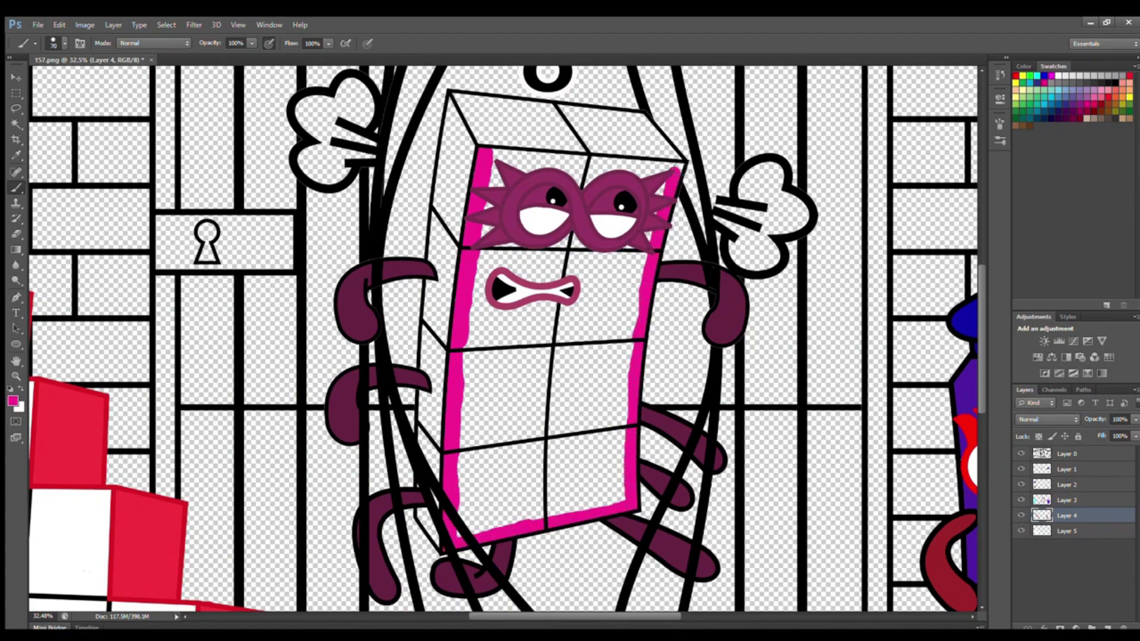
Fill the top edge and interior of character 8's front face with hot pink, using a size 200 brush for the interior.
left_click_drag(679, 169, 518, 156)
key("]")
key("]")
key("]")
mouse_move(664, 185)
left_mouse_down()
mouse_move(591, 250)
mouse_move(629, 282)
mouse_move(477, 364)
mouse_move(631, 438)
mouse_move(588, 499)
mouse_move(463, 517)
left_mouse_up()
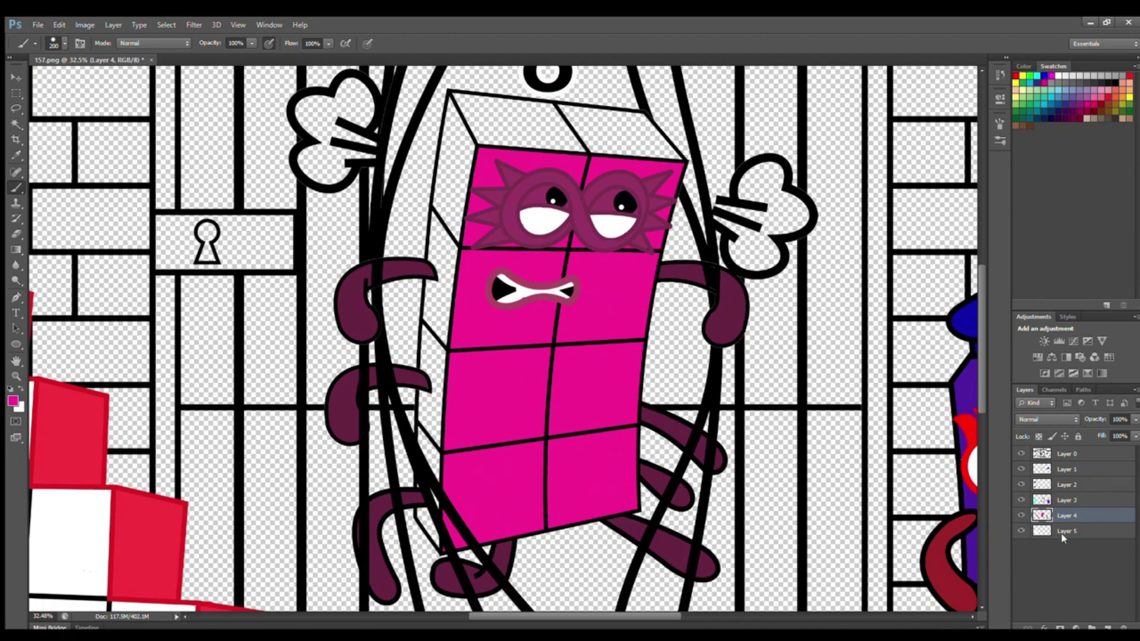
Paint character 8's narrow side faces on Layer 5 in a darker pink (217, 41, 145).
left_click(1067, 531)
left_click(1024, 66)
key("bracketleft")
key("bracketleft")
key("bracketleft")
left_click_drag(452, 151, 428, 453)
mouse_move(445, 519)
left_mouse_down()
mouse_move(440, 311)
mouse_move(475, 122)
mouse_move(588, 117)
left_mouse_up()
Fill character 8's top faces with the same darker pink, using a smaller brush for the remaining gaps.
left_click_drag(657, 153, 482, 140)
key("bracketleft")
key("bracketleft")
key("bracketleft")
key("bracketleft")
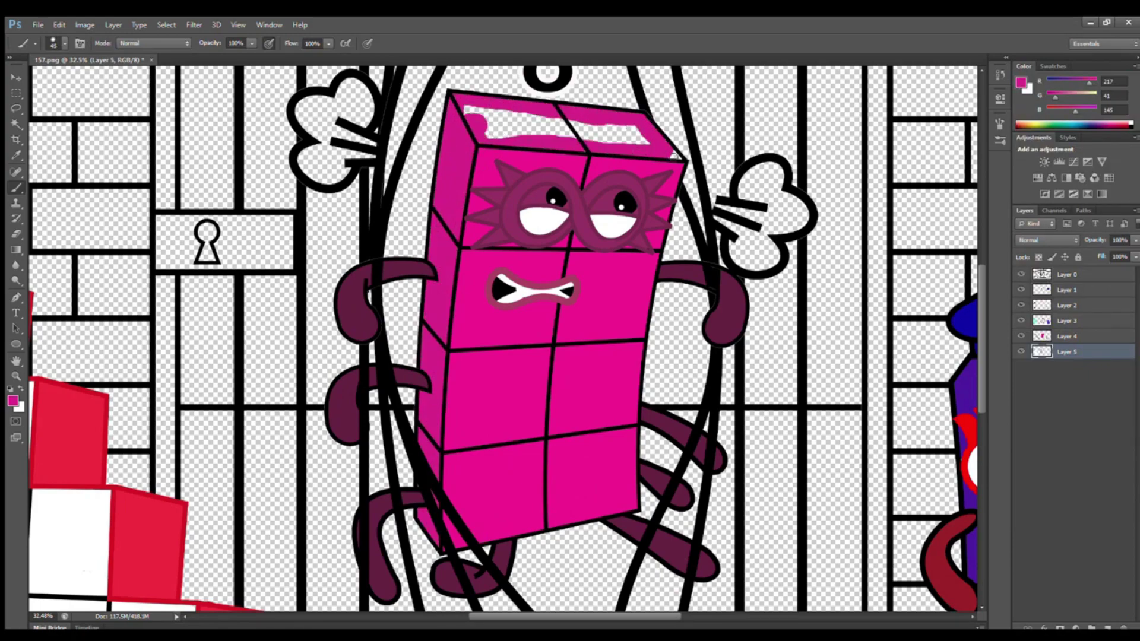
left_click_drag(638, 138, 498, 127)
Fill both steam puffs beside character 8 with white on Layer 5.
left_click(1052, 66)
left_click(1058, 76)
mouse_move(733, 237)
left_mouse_down()
mouse_move(769, 181)
mouse_move(751, 242)
left_mouse_up()
mouse_move(357, 91)
left_mouse_down()
mouse_move(373, 151)
mouse_move(323, 171)
left_mouse_up()
Paint the jail door's lock plate black around the keyhole on Layer 1.
scroll(359, 282, "down", 4)
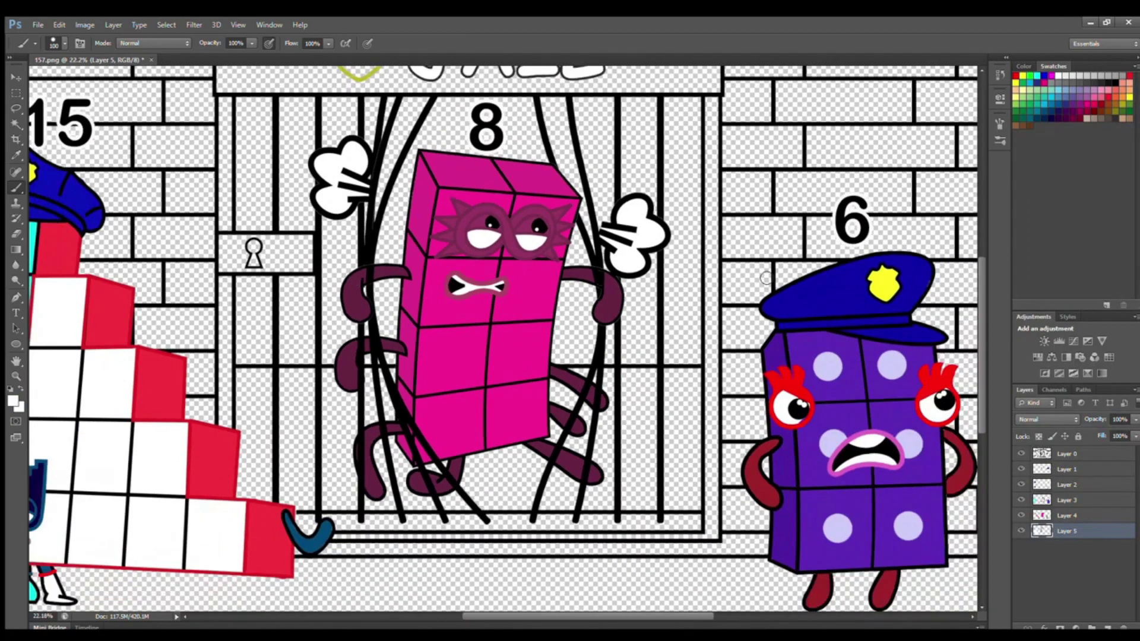
left_click(1068, 469)
left_click(1115, 83)
scroll(125, 238, "up", 2)
key("bracketleft")
key("bracketleft")
mouse_move(243, 236)
left_mouse_down()
mouse_move(245, 261)
mouse_move(265, 261)
left_mouse_up()
scroll(261, 253, "up", 2)
key("bracketright")
key("bracketright")
key("bracketright")
mouse_move(334, 243)
left_mouse_down()
mouse_move(393, 261)
mouse_move(351, 272)
left_mouse_up()
Fill the badge on the JAIL sign with yellow on Layer 1.
scroll(350, 272, "down", 4)
left_click(1017, 82)
scroll(411, 95, "up", 2)
scroll(411, 95, "up", 1)
mouse_move(412, 95)
left_mouse_down()
mouse_move(438, 136)
mouse_move(419, 138)
left_mouse_up()
Fill the JAIL sign's background on Layer 2 with the dark blue of the police hats.
left_click(1066, 485)
left_click(289, 114, "alt")
key("bracketright")
key("bracketright")
mouse_move(265, 77)
left_mouse_down()
mouse_move(270, 165)
mouse_move(354, 178)
mouse_move(641, 175)
mouse_move(806, 110)
mouse_move(805, 88)
left_mouse_up()
scroll(270, 165, "up", 1)
key("bracketright")
key("bracketright")
key("bracketright")
key("bracketright")
mouse_move(790, 98)
left_mouse_down()
mouse_move(349, 104)
mouse_move(297, 158)
mouse_move(789, 155)
left_mouse_up()
scroll(482, 258, "down", 1)
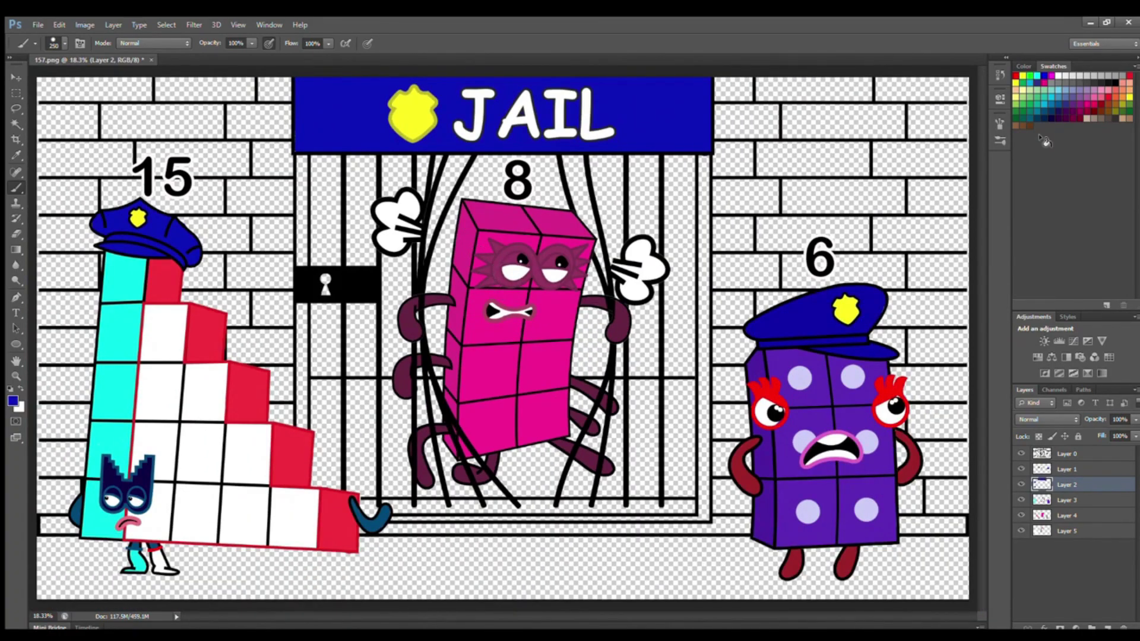
Add a new layer beneath Layer 5 and paint the brick walls on both sides of the jail grey (136, 136, 156).
left_click(1072, 535)
left_click(1107, 627)
left_click_drag(1072, 531, 1071, 552)
key("i")
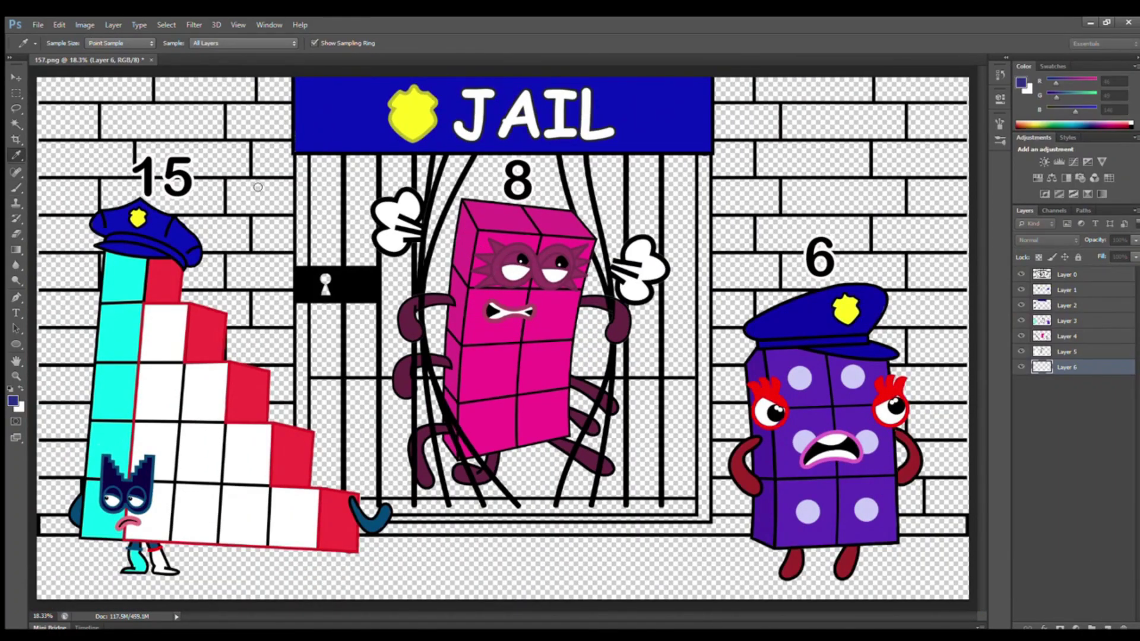
key("b")
mouse_move(725, 76)
left_mouse_down()
mouse_move(734, 484)
mouse_move(968, 507)
left_mouse_up()
key("bracketright")
key("bracketright")
mouse_move(767, 113)
left_mouse_down()
mouse_move(768, 247)
mouse_move(977, 326)
mouse_move(950, 418)
mouse_move(765, 493)
left_mouse_up()
mouse_move(255, 165)
left_mouse_down()
mouse_move(279, 229)
mouse_move(285, 416)
mouse_move(242, 133)
mouse_move(71, 255)
mouse_move(65, 526)
left_mouse_up()
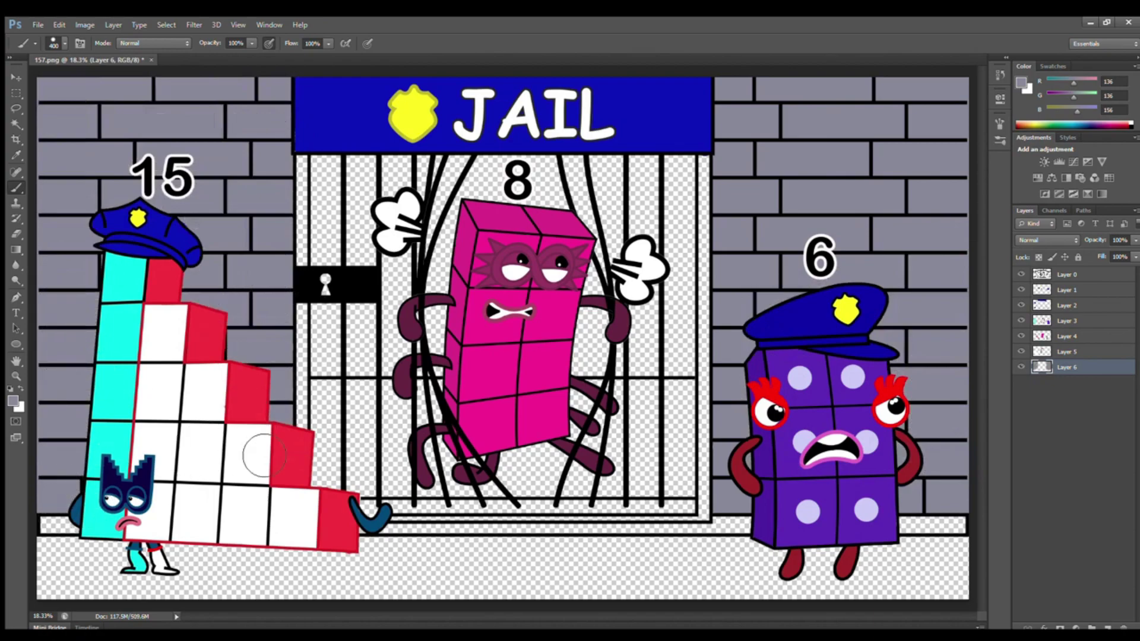
Add a layer beneath Layer 6 and paint the upper part of the cell's interior darker grey (103, 104, 126).
left_click(1107, 627, "ctrl")
left_click(295, 189, "alt")
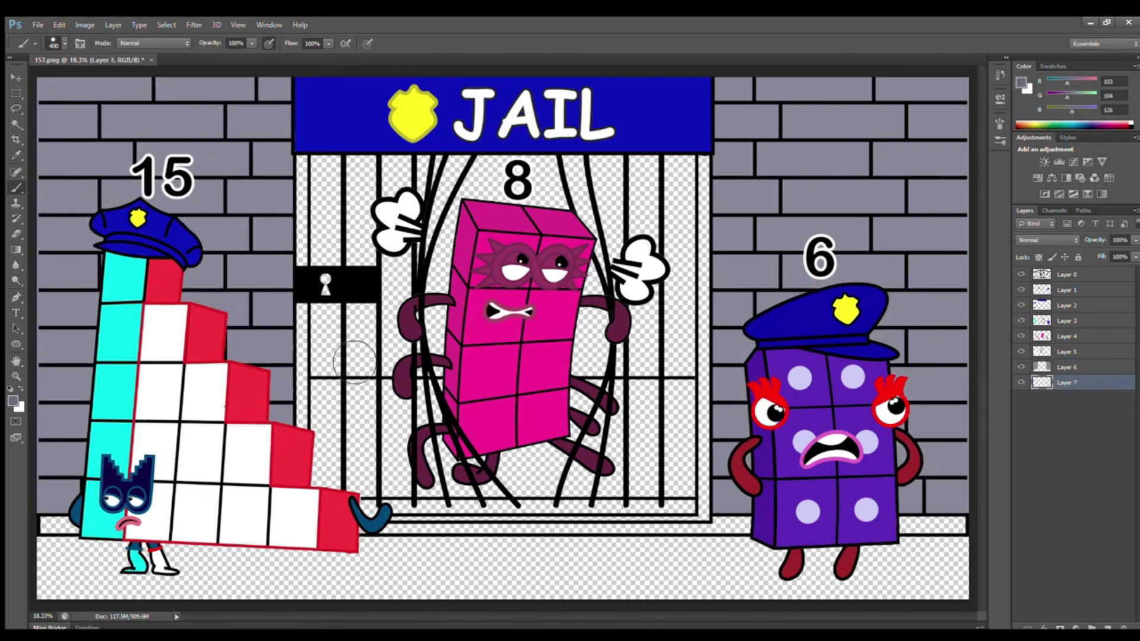
mouse_move(326, 175)
left_mouse_down()
mouse_move(326, 366)
mouse_move(449, 378)
mouse_move(744, 376)
mouse_move(766, 267)
mouse_move(763, 121)
mouse_move(410, 136)
mouse_move(363, 228)
mouse_move(355, 353)
left_mouse_up()
scroll(328, 368, "up", 2)
key("bracketleft")
key("bracketleft")
key("bracketright")
key("bracketright")
key("bracketright")
Add a new layer and fill the lower part of the cell behind the bars with lighter grey.
key("i")
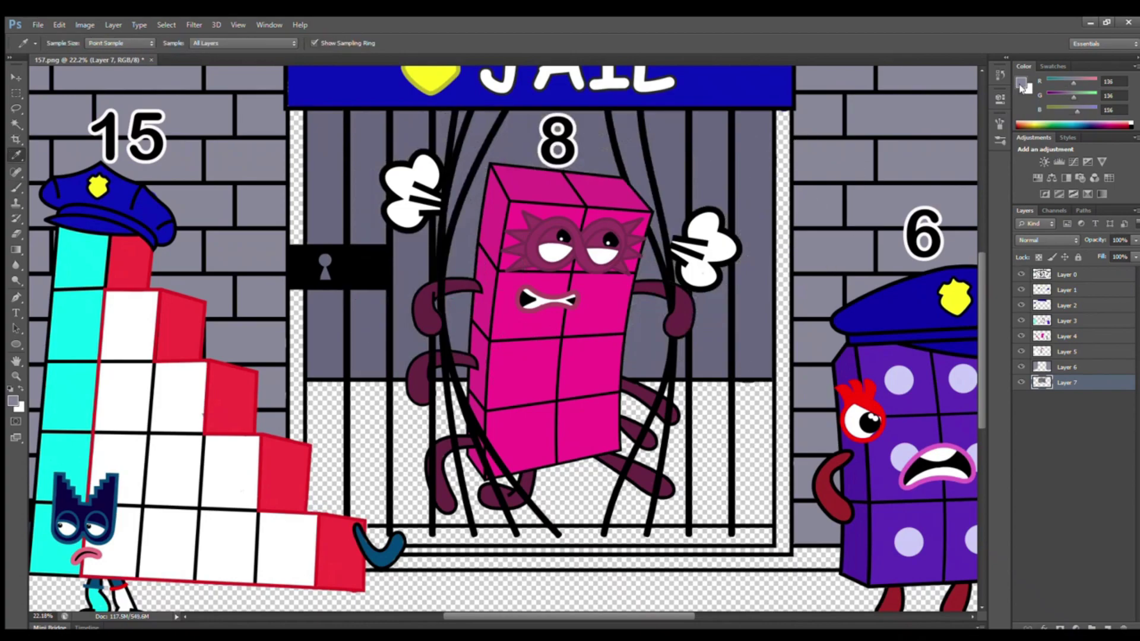
key("ctrl+shift+alt+n")
key("b")
mouse_move(319, 386)
left_mouse_down()
mouse_move(328, 430)
mouse_move(424, 510)
mouse_move(566, 519)
mouse_move(760, 519)
mouse_move(765, 386)
mouse_move(715, 400)
mouse_move(751, 483)
mouse_move(573, 489)
left_mouse_up()
Add a layer at the bottom of the stack and paint the jail door's vertical frame strips light beige (238, 221, 202).
key("ctrl+shift+alt+n")
left_click_drag(1088, 396, 1077, 423)
key("i")
left_click(831, 97)
key("Return")
left_click_drag(785, 119, 784, 517)
left_click_drag(298, 119, 300, 439)
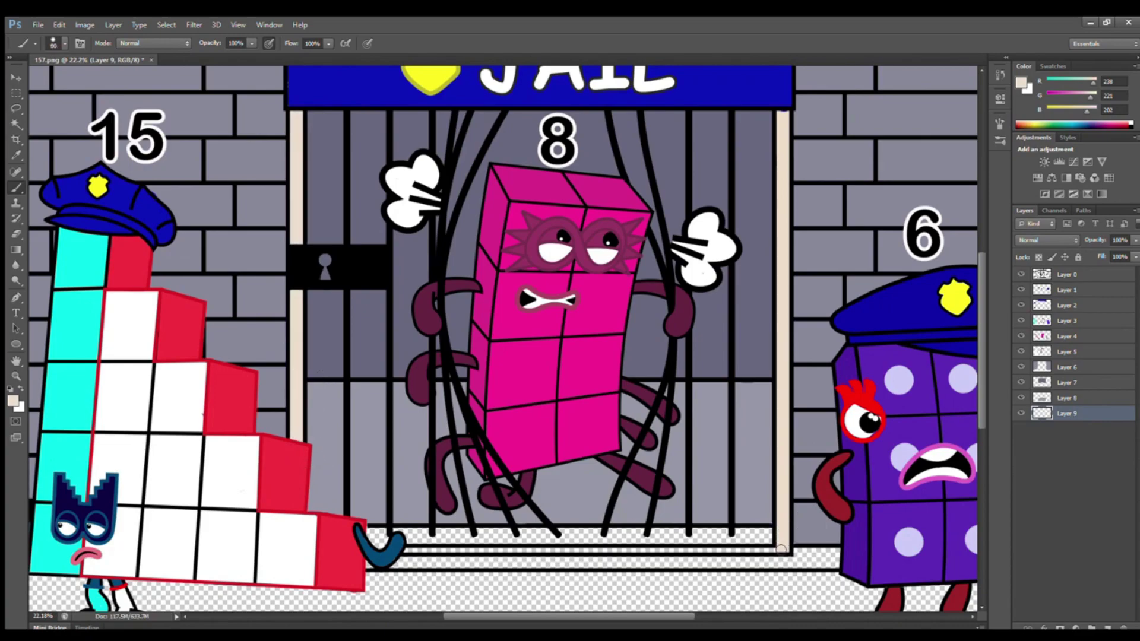
Pick a darker beige, add a layer beneath Layer 9 and paint the sill along the bottom of the jail door.
left_click(1021, 82)
left_click(276, 143)
left_click(570, 84)
left_click(1108, 628)
left_click_drag(1089, 414, 1088, 436)
key("bracketright")
key("bracketright")
key("bracketright")
key("bracketright")
key("bracketright")
key("bracketright")
key("bracketright")
left_click_drag(379, 537, 766, 539)
Add another bottom layer and paint the strip along the base of the wall in a near-white tint.
left_click(1108, 627)
left_click_drag(1087, 429, 1087, 450)
left_click(1021, 82)
left_click(255, 125)
left_click(569, 84)
scroll(380, 357, "down", 2)
left_click_drag(419, 531, 974, 528)
Add a new layer, choose a dark green and fill the ground below the wall with a size 500 brush.
key("ctrl+shift+alt+n")
left_click(1047, 66)
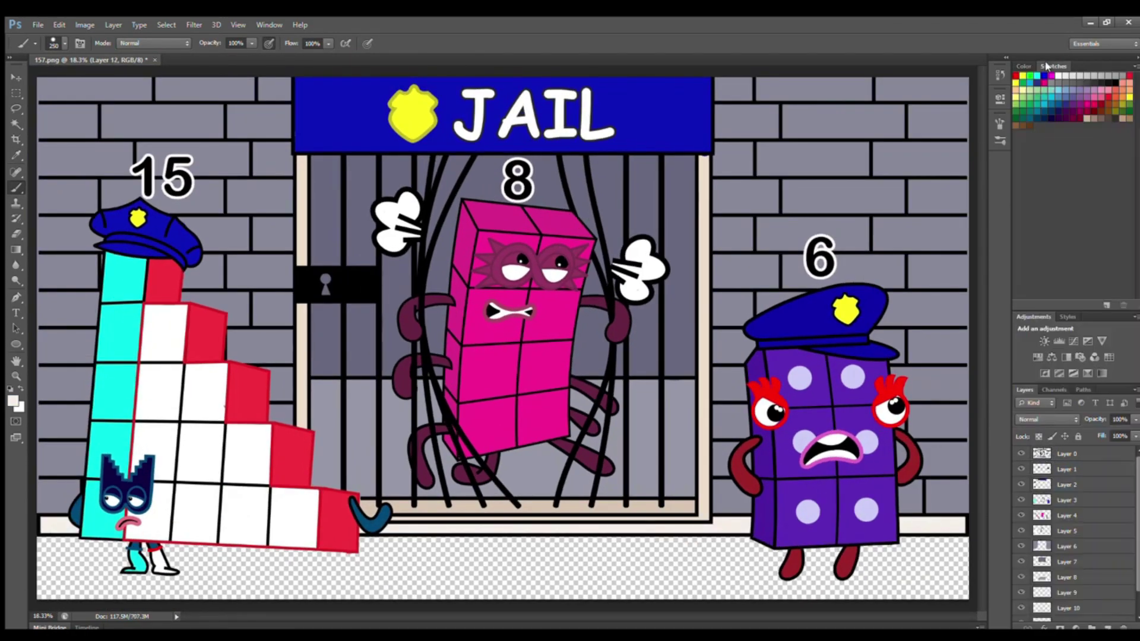
left_click(1015, 120)
left_click(1024, 66)
left_click(1021, 83)
left_click(288, 235)
left_click(570, 85)
key("bracketright")
key("bracketright")
key("bracketright")
mouse_move(110, 580)
left_mouse_down()
mouse_move(98, 581)
mouse_move(404, 611)
mouse_move(454, 603)
left_mouse_up()
Brush soft shadows (38, 47, 42) on the ground beneath characters 6 and 15 with a size 250 brush.
key("b")
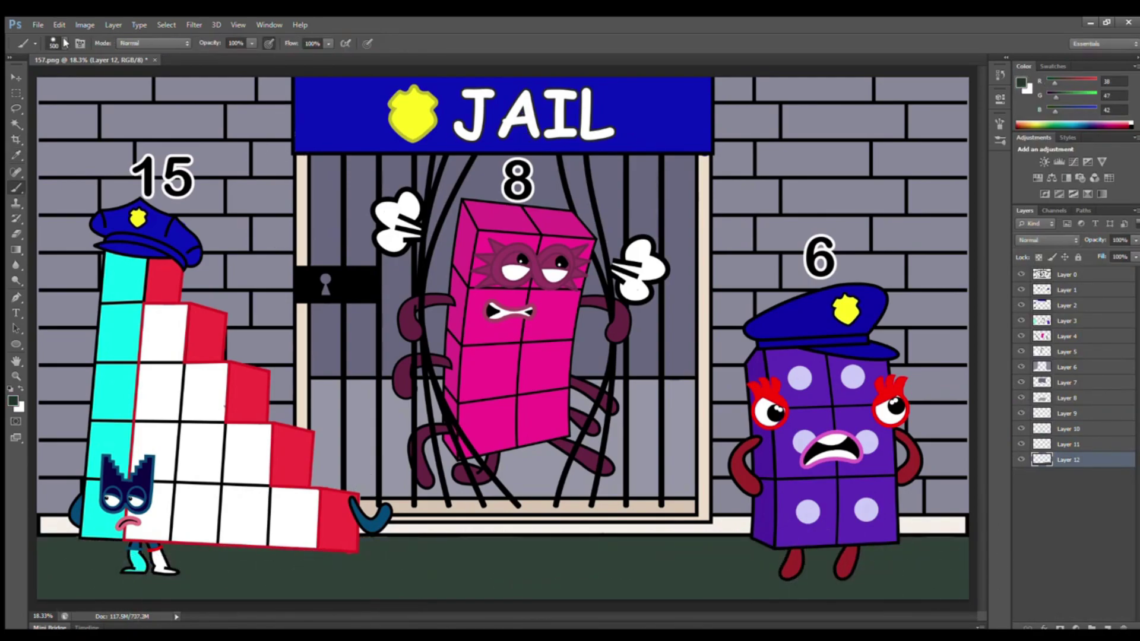
key("bracketleft")
key("bracketleft")
key("bracketleft")
mouse_move(779, 582)
left_mouse_down()
mouse_move(878, 571)
mouse_move(775, 563)
left_mouse_up()
left_click_drag(118, 578, 340, 575)
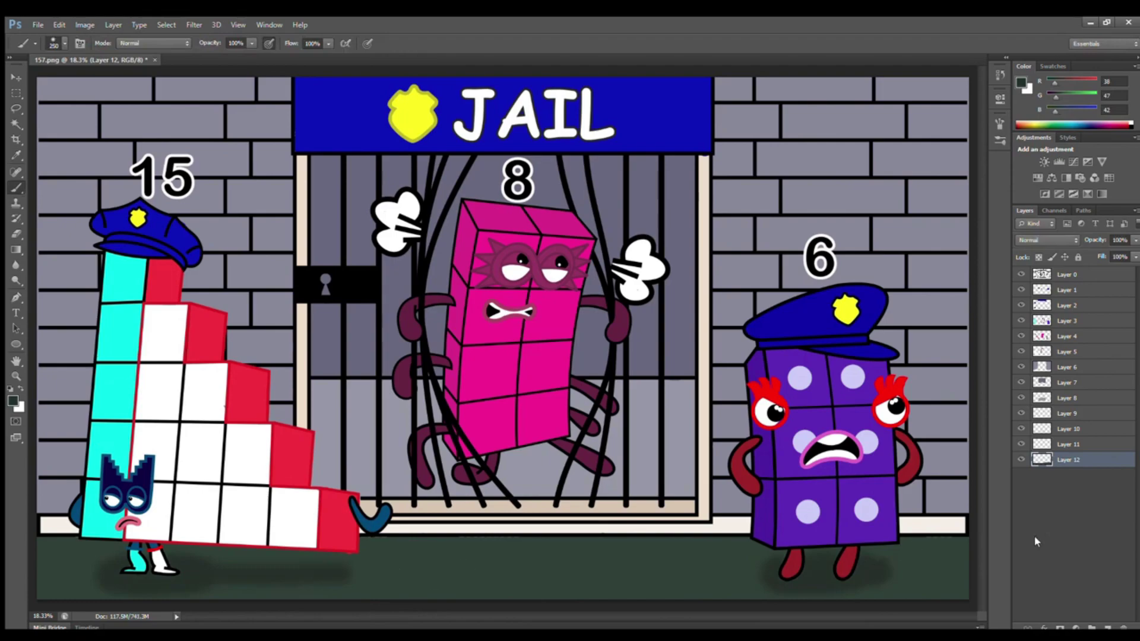